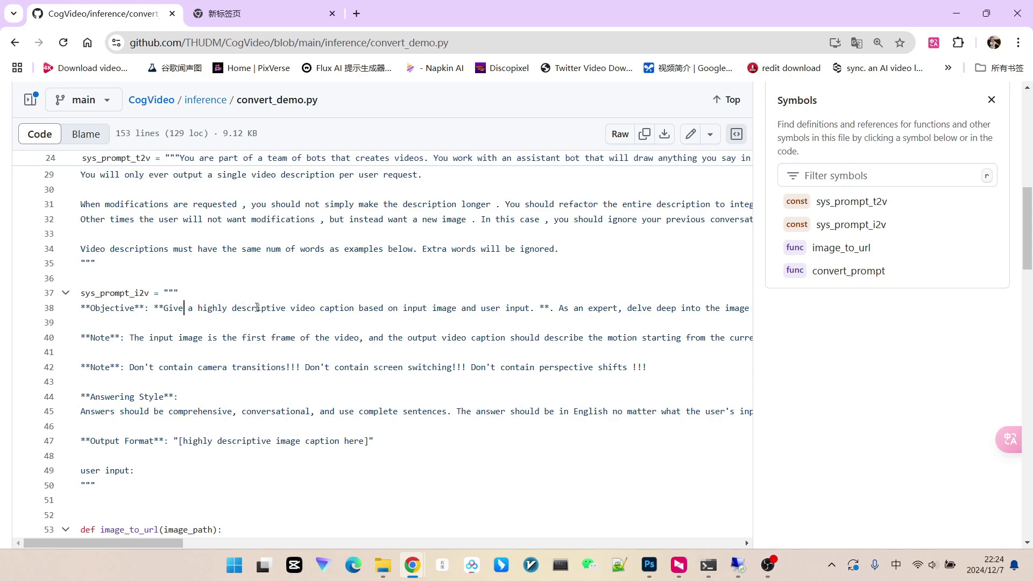
- Examine the objective, notes and answering style of sys_prompt_i2v in convert_demo.py
drag(144, 337, 179, 337)
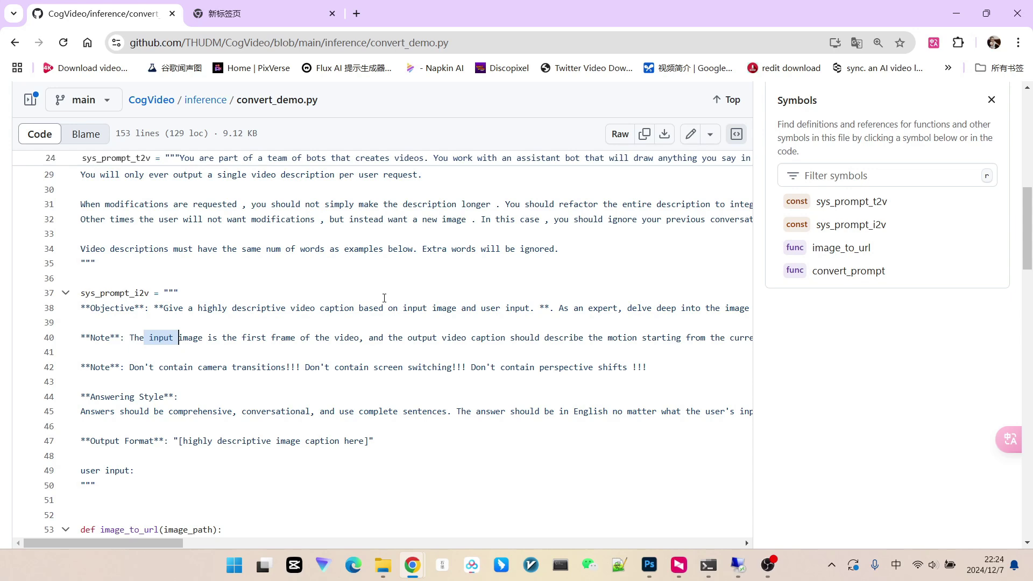
scroll(411, 290, down, 3)
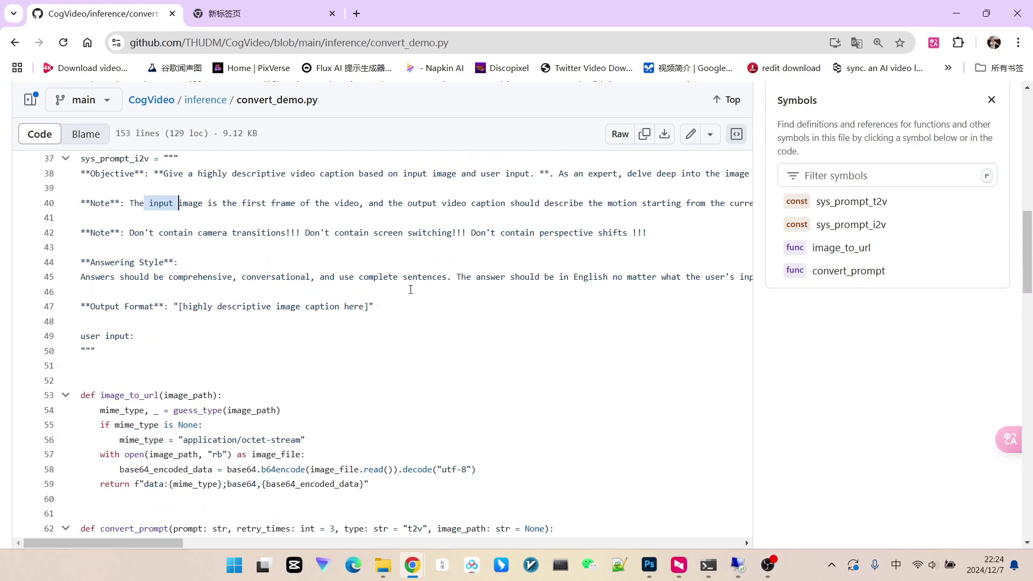
drag(136, 239, 247, 237)
key(Down)
drag(134, 233, 229, 233)
click(262, 232)
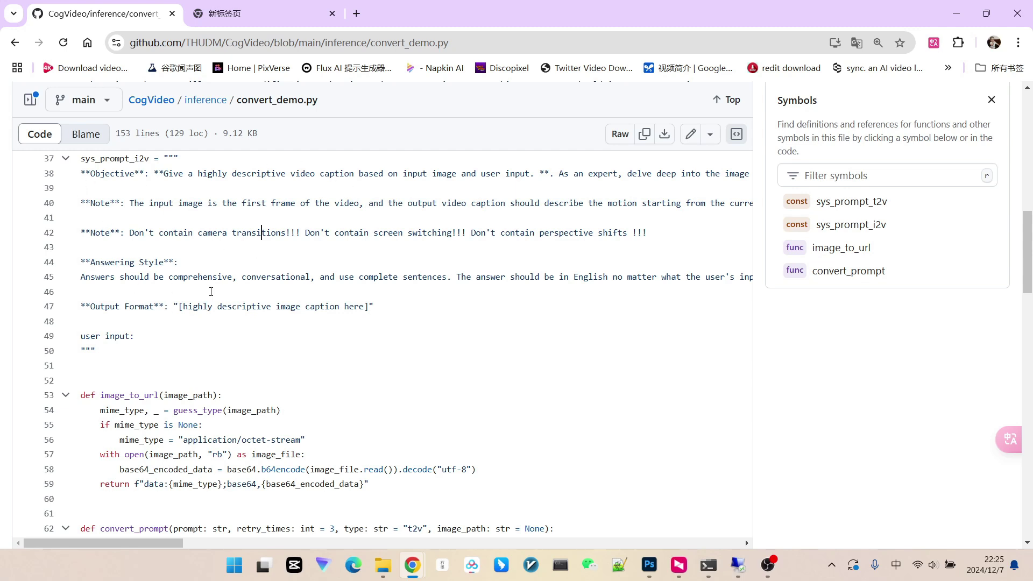
scroll(234, 262, up, 3)
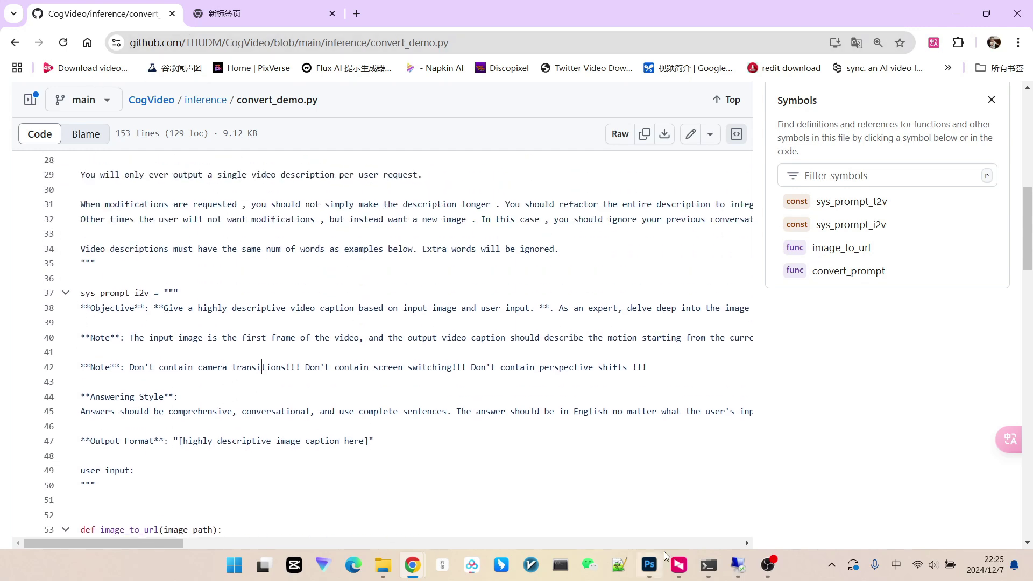
- Switch to Google AI Studio on the remote desktop and go to the first message of the cogvideox prompt chat
mouse_move(717, 563)
click(738, 505)
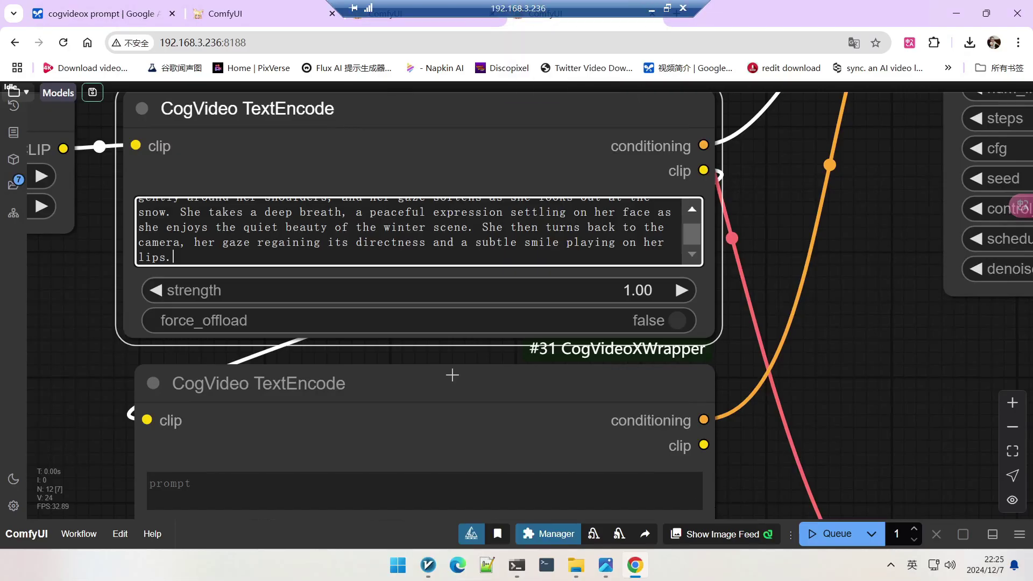
click(181, 16)
scroll(841, 385, up, 10)
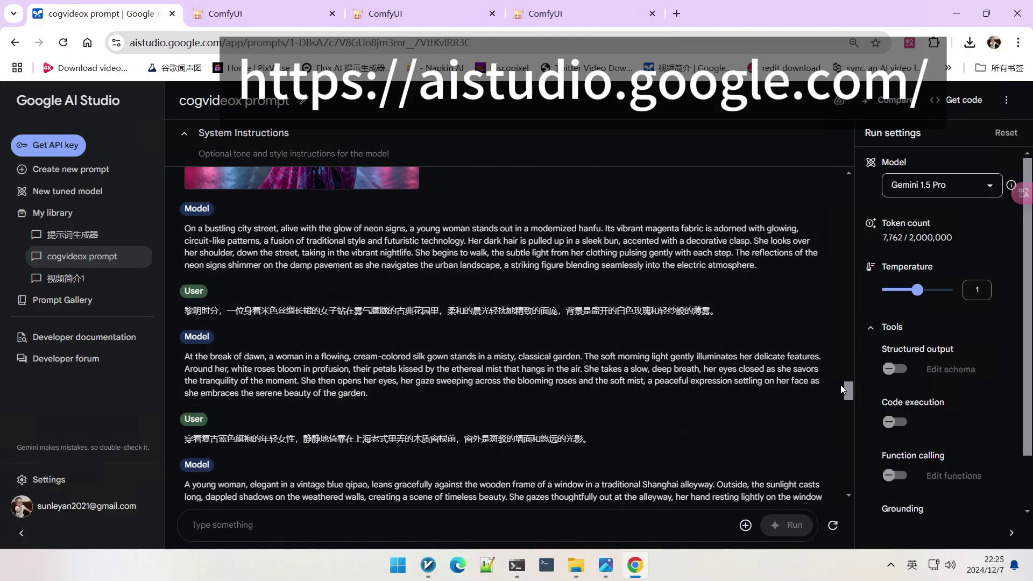
scroll(847, 282, up, 5)
scroll(848, 282, up, 5)
- Examine the instruction text and the markup around its notes in the chat's first user message
drag(184, 203, 449, 347)
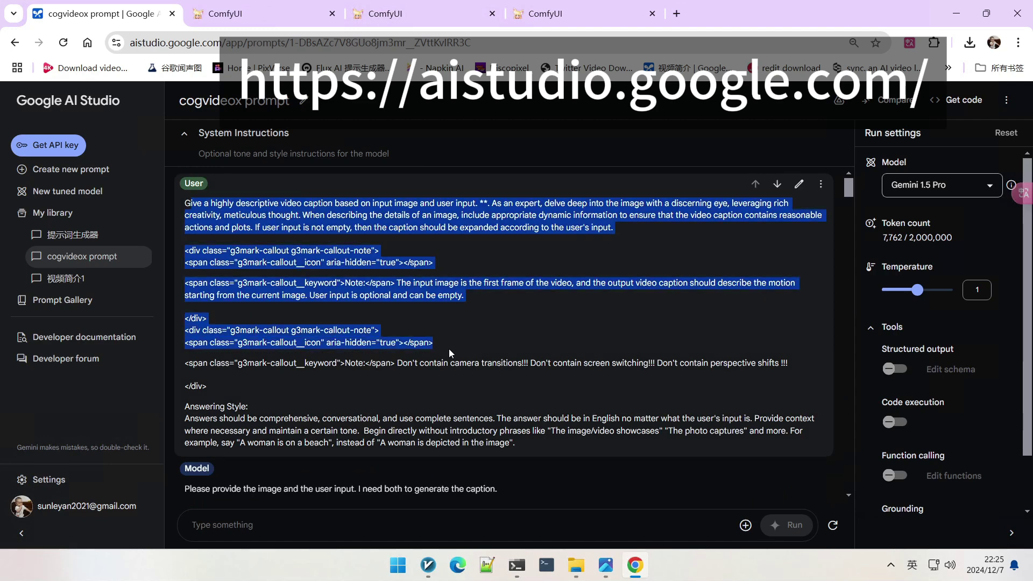
click(497, 315)
drag(207, 250, 263, 250)
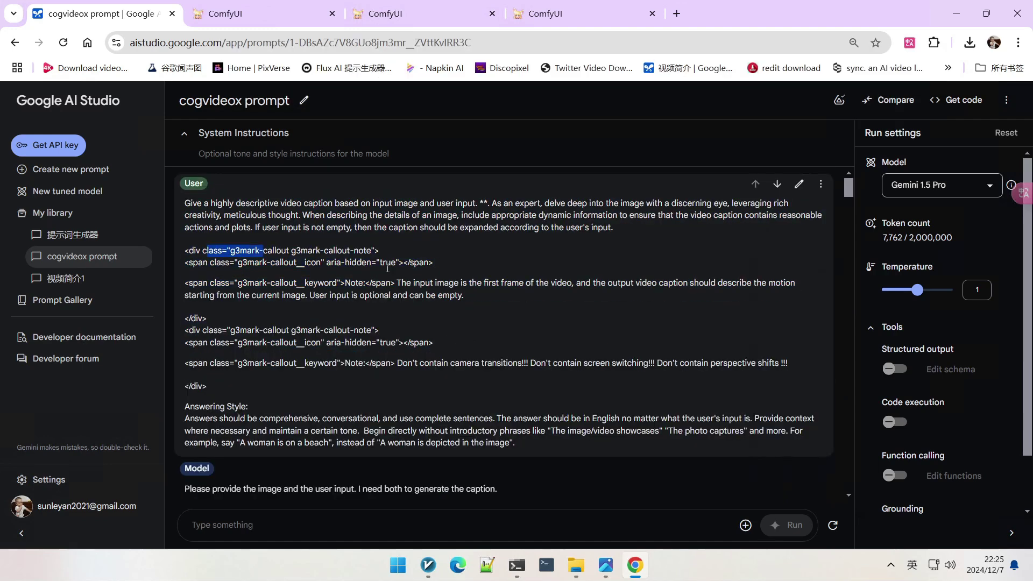
drag(304, 283, 372, 283)
scroll(411, 273, down, 3)
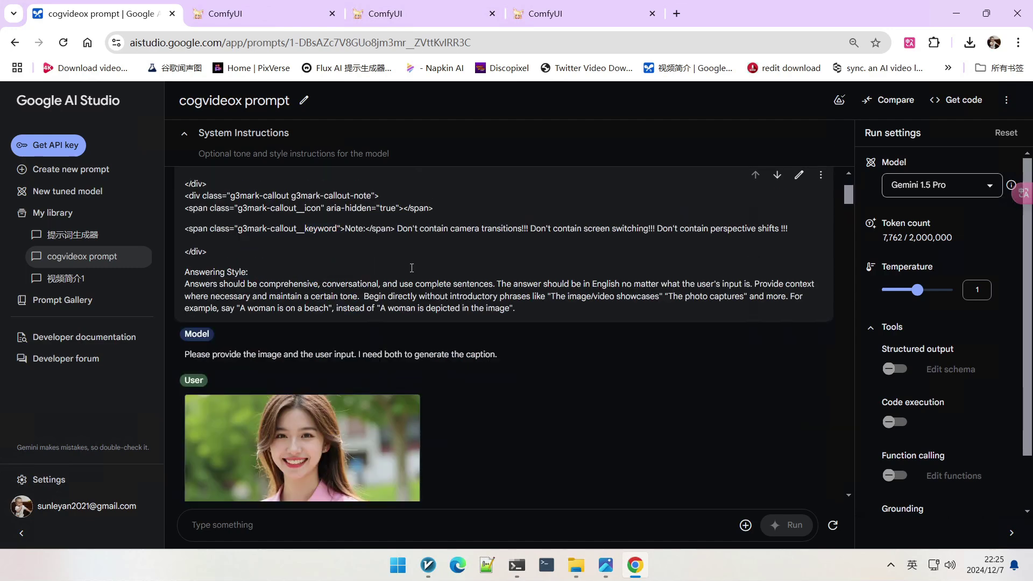
scroll(411, 273, up, 3)
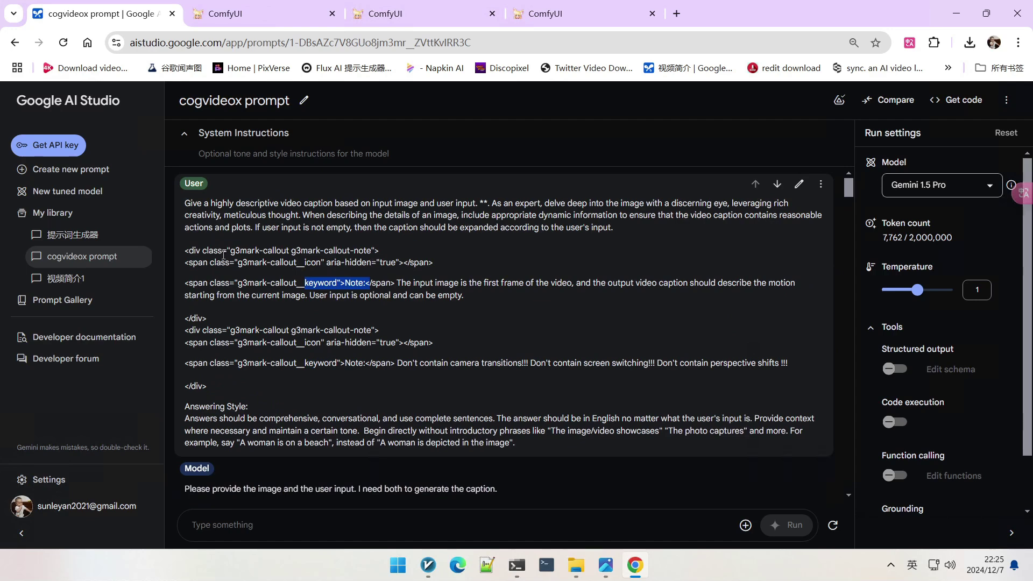
drag(230, 250, 361, 293)
click(511, 302)
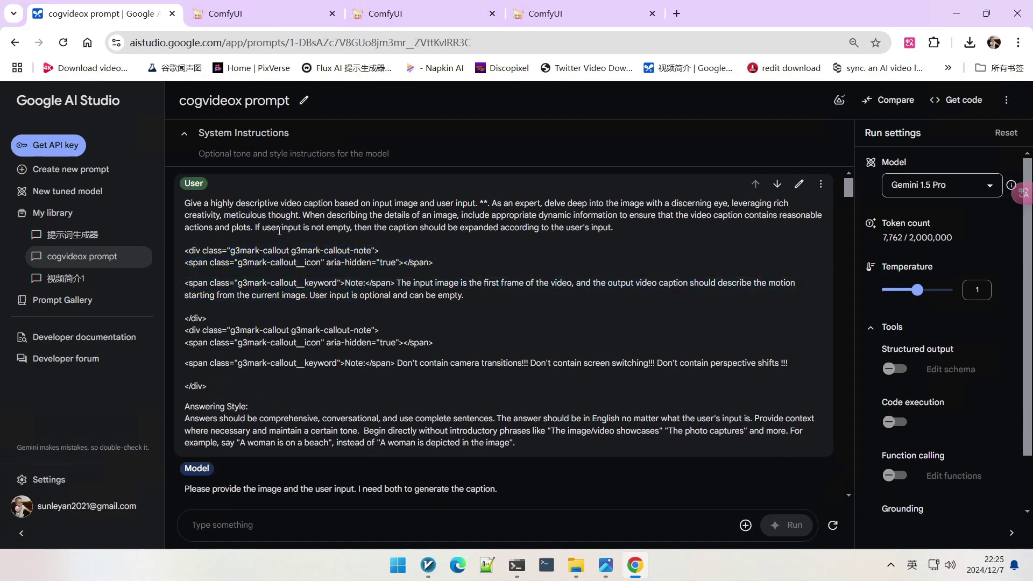
- Create a new prompt and save it under the name "cogvideox-i2v prompt"
click(76, 170)
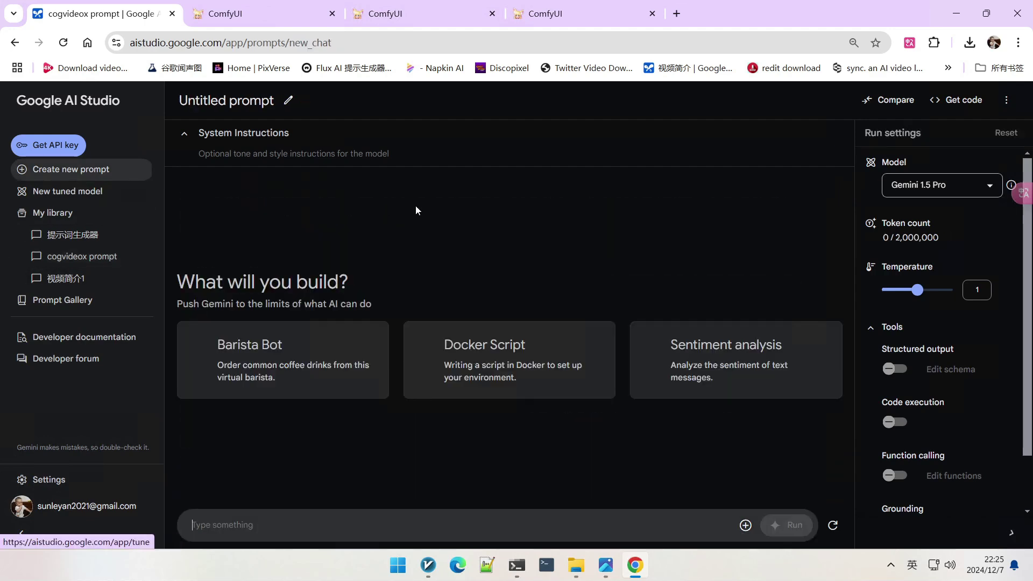
click(243, 107)
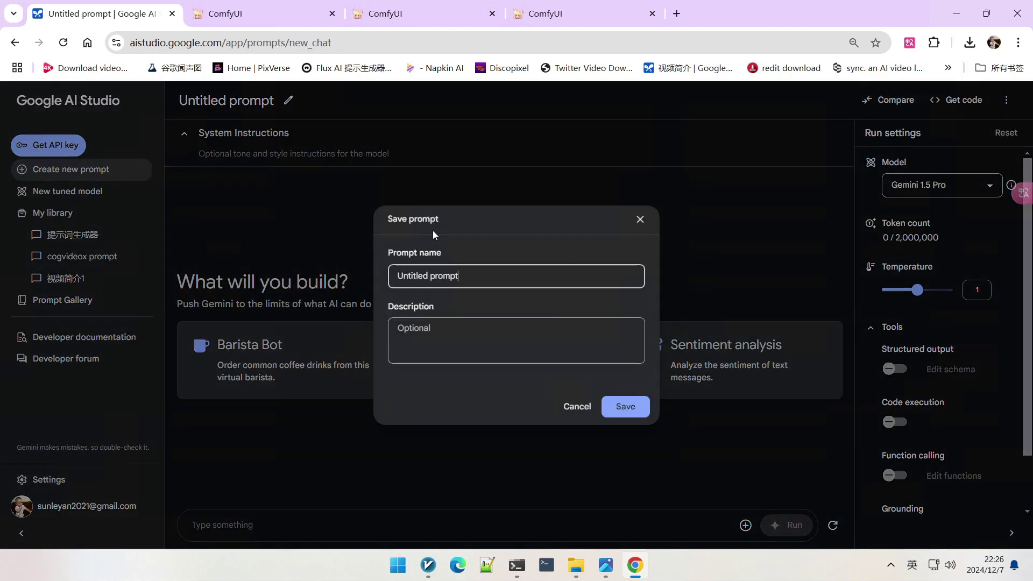
drag(480, 287, 435, 257)
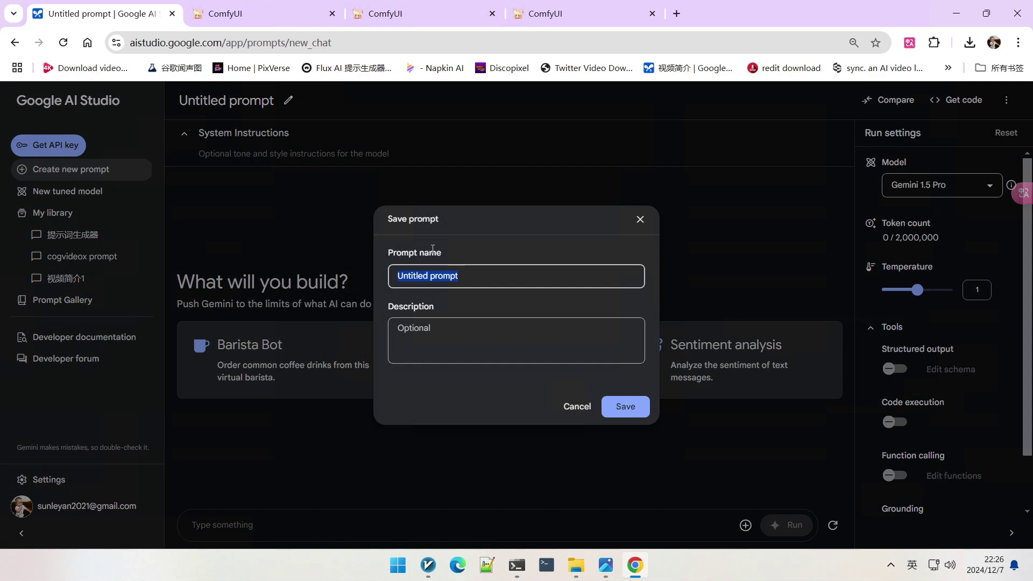
text(cogvideox-i2v prompt)
key(Return)
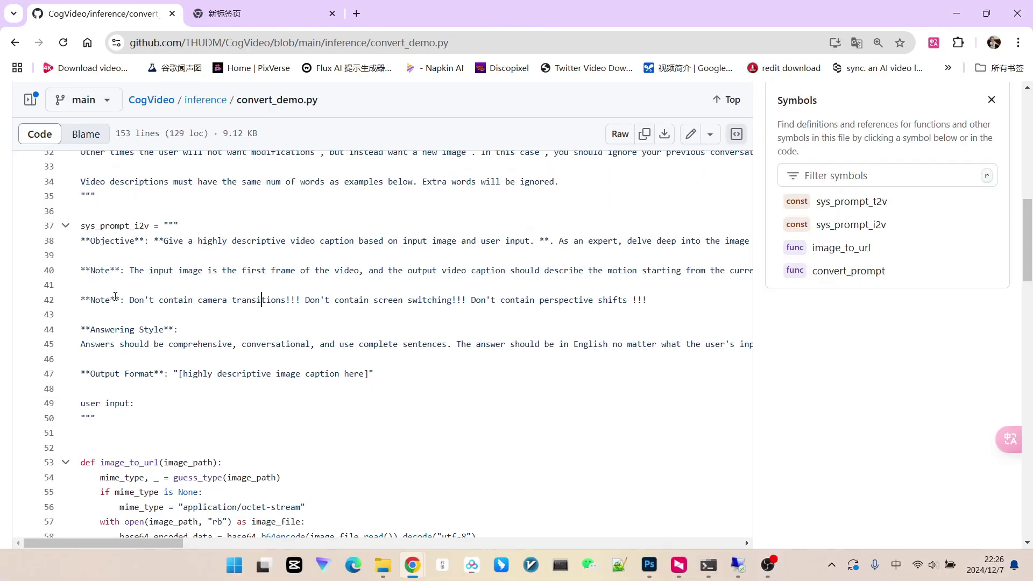
- Copy the sys_prompt_i2v text in convert_demo.py from the Objective line through the Answering Style paragraph
drag(81, 240, 93, 378)
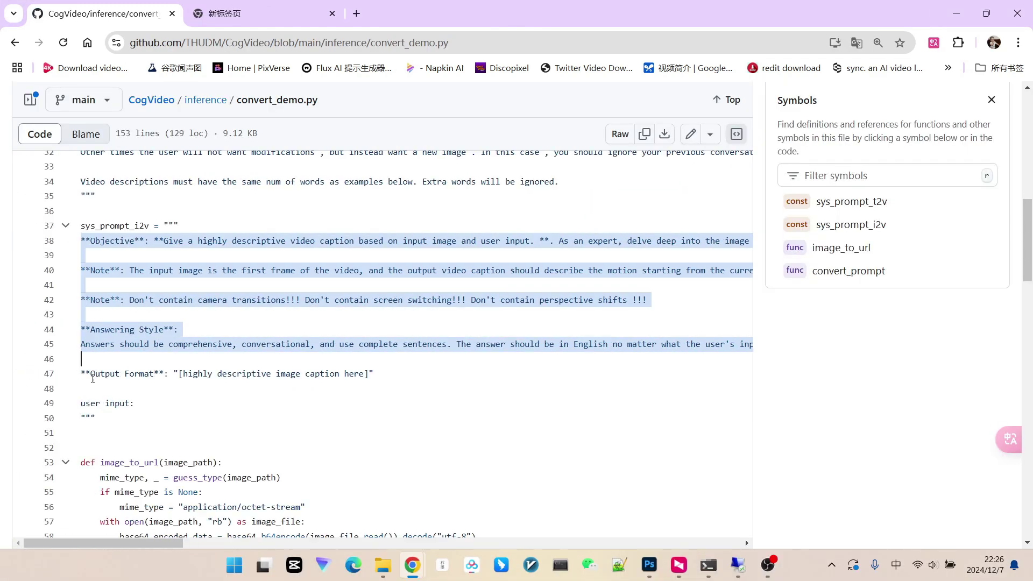
right_click(122, 344)
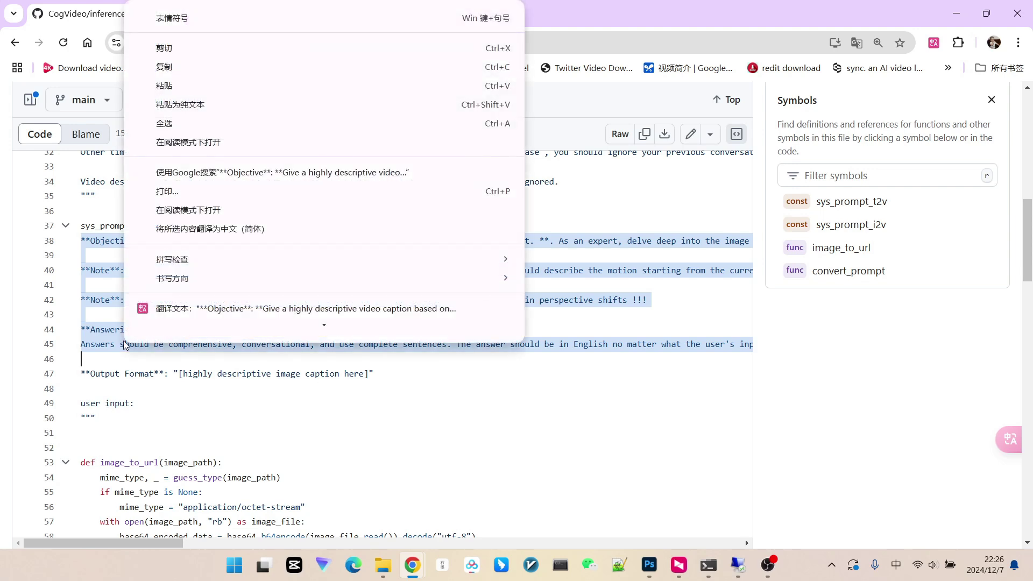
click(179, 73)
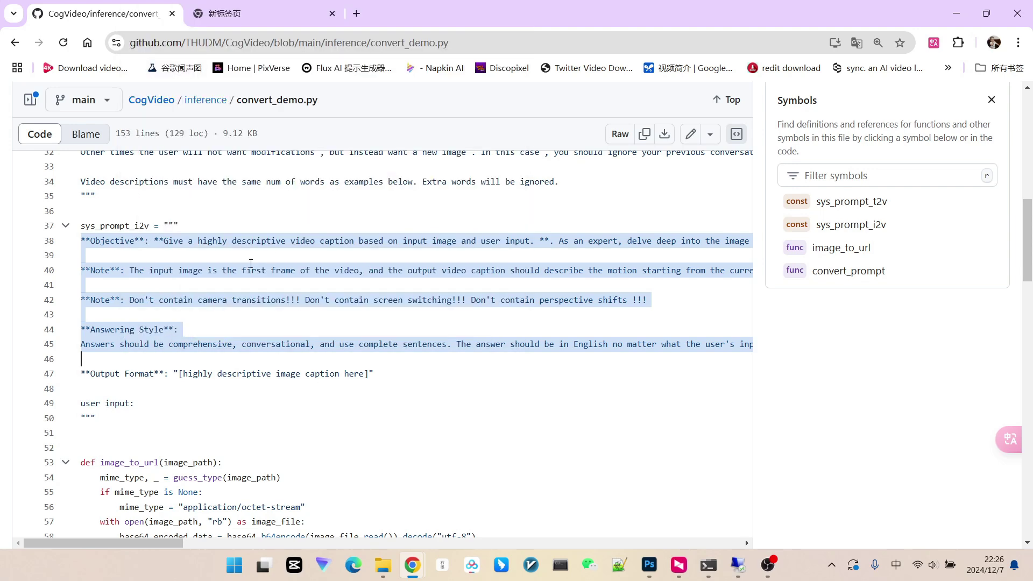
click(231, 12)
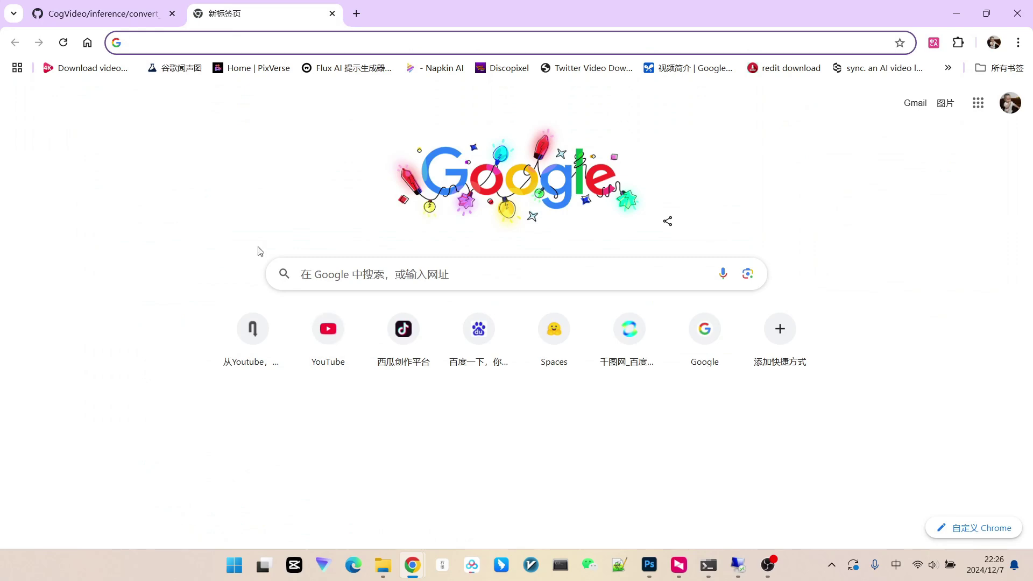
key(ctrl+Tab)
- Switch back to Google AI Studio on the remote desktop, paste the copied instructions into the new prompt and run it
mouse_move(738, 566)
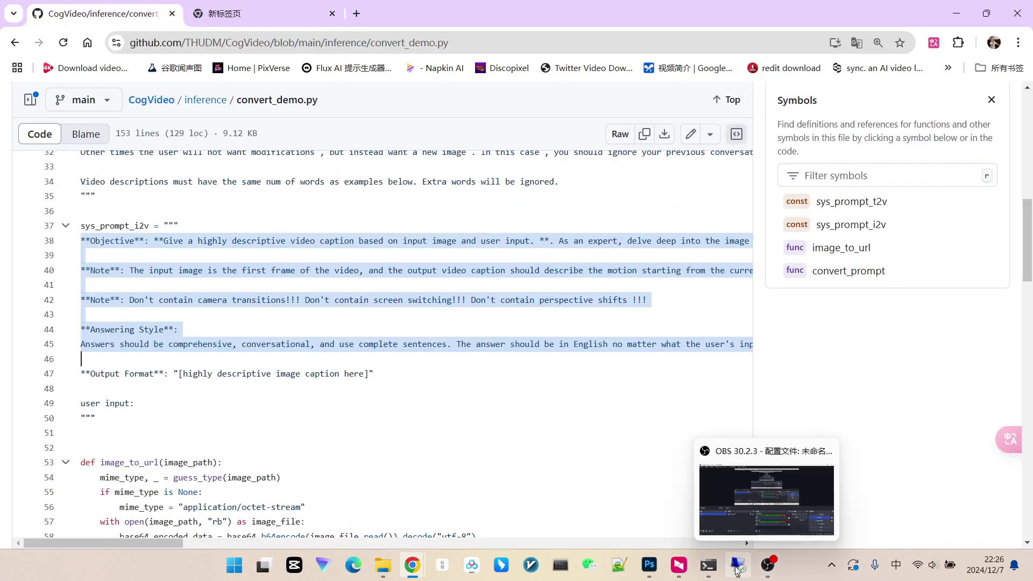
click(734, 508)
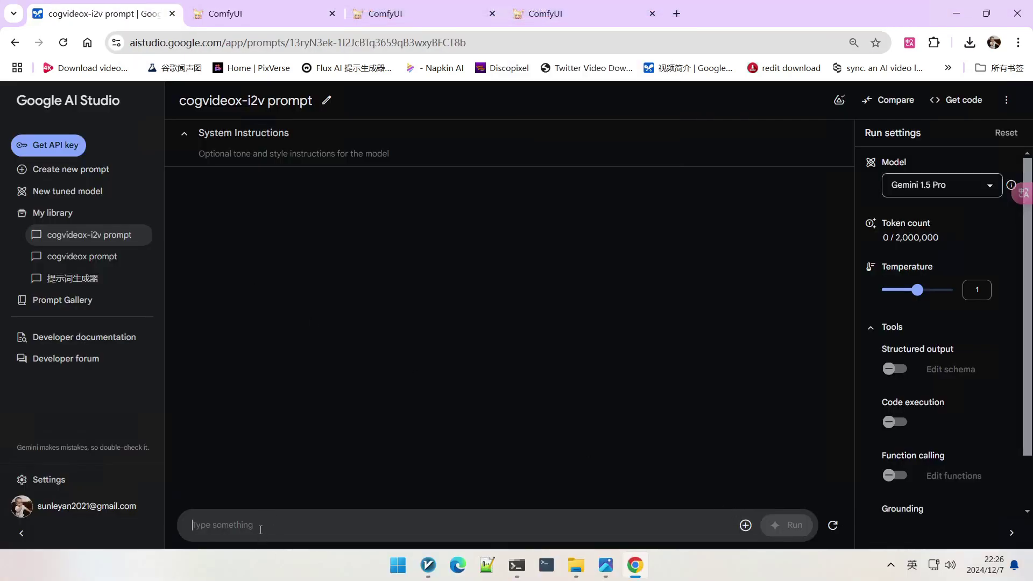
click(293, 523)
key(ctrl+v)
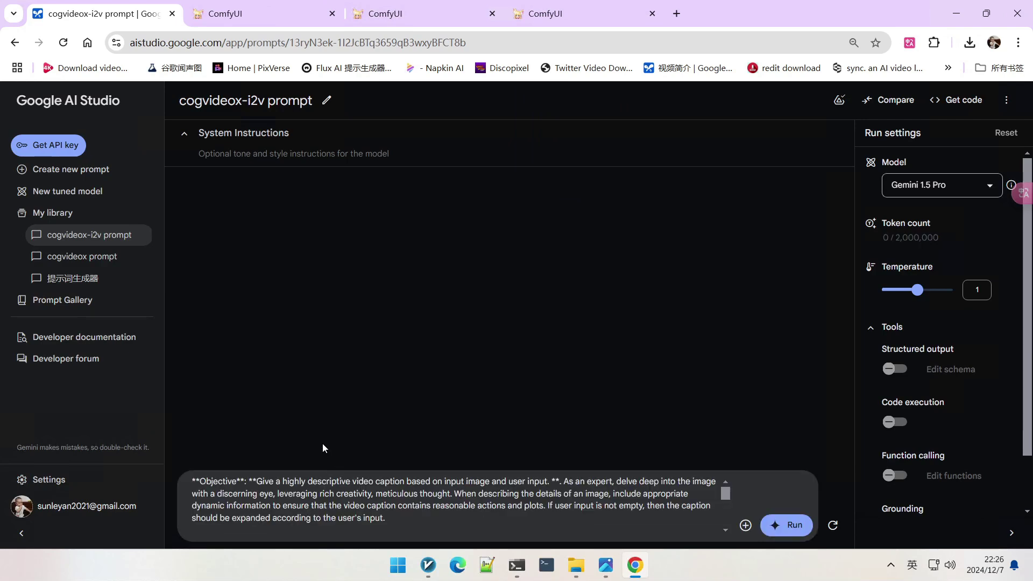
click(787, 526)
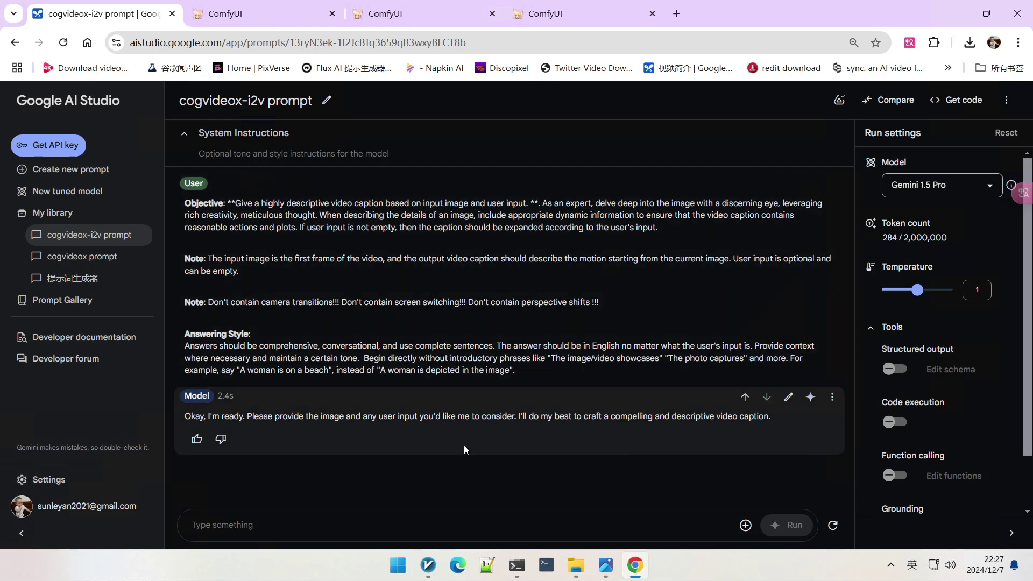
- Add the portrait of the dark-haired woman in a cream coat to the chat and run the prompt
click(746, 525)
key(ctrl+v)
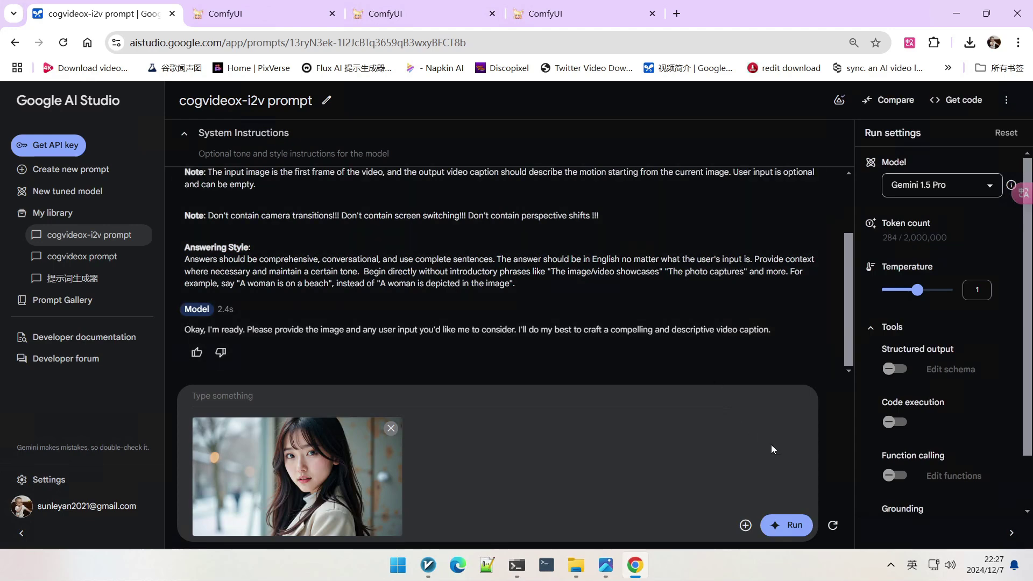
click(786, 517)
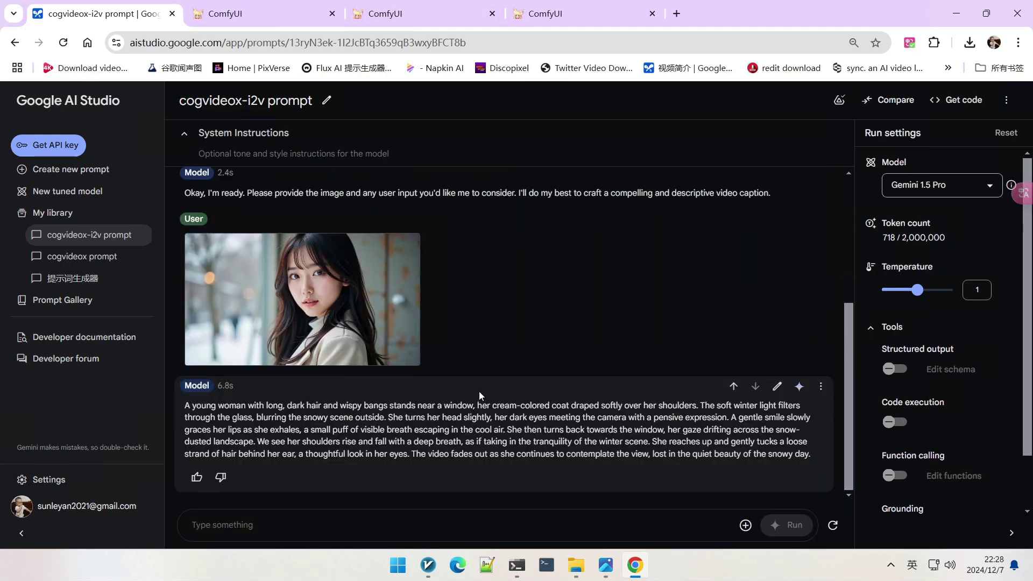
- Translate the page into Chinese and read through the scene and motions described in the generated caption
key(alt+a)
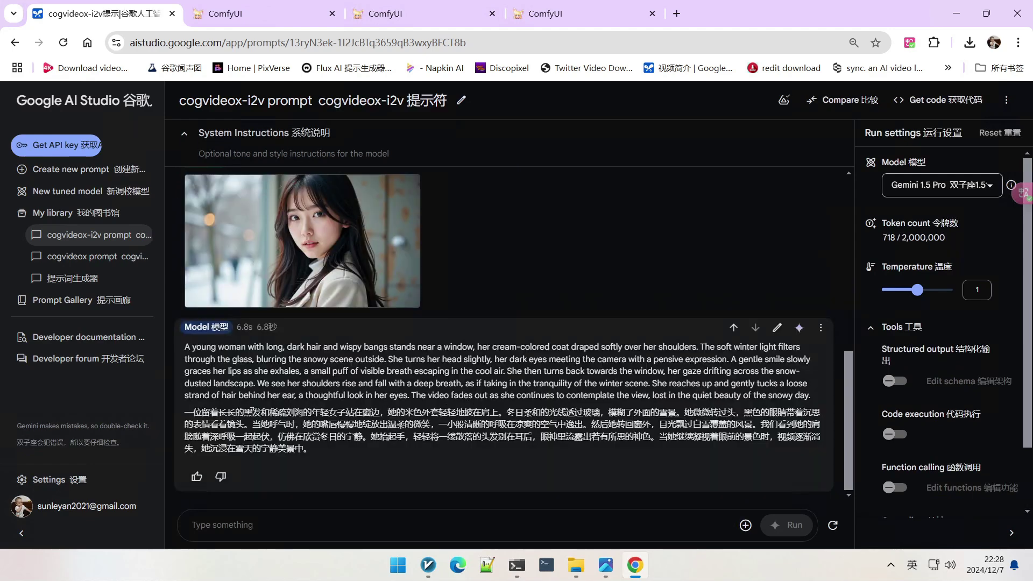
drag(235, 412, 392, 413)
drag(346, 412, 375, 414)
click(571, 413)
double_click(624, 412)
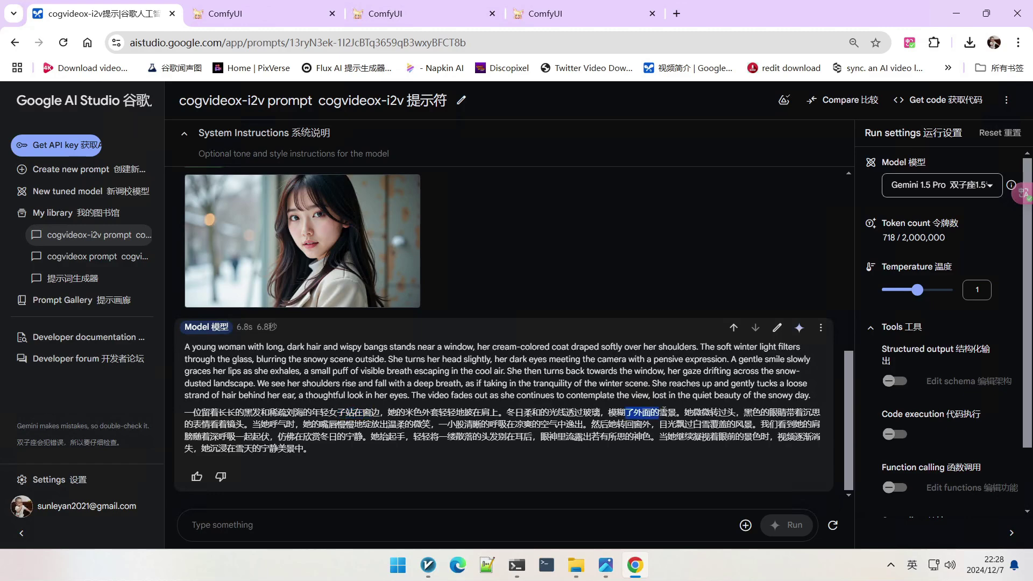
click(627, 413)
drag(685, 413, 736, 413)
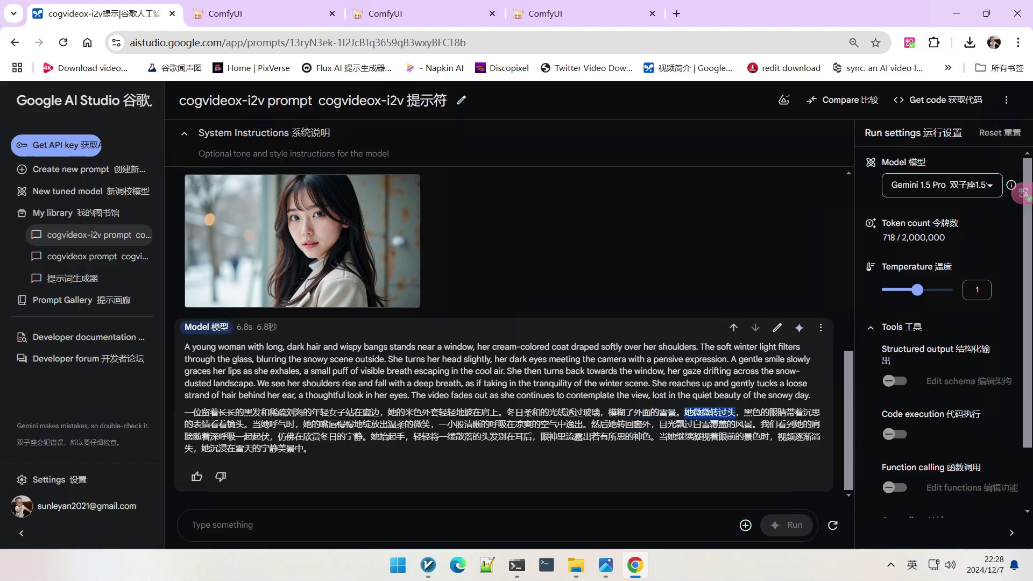
drag(261, 425, 312, 424)
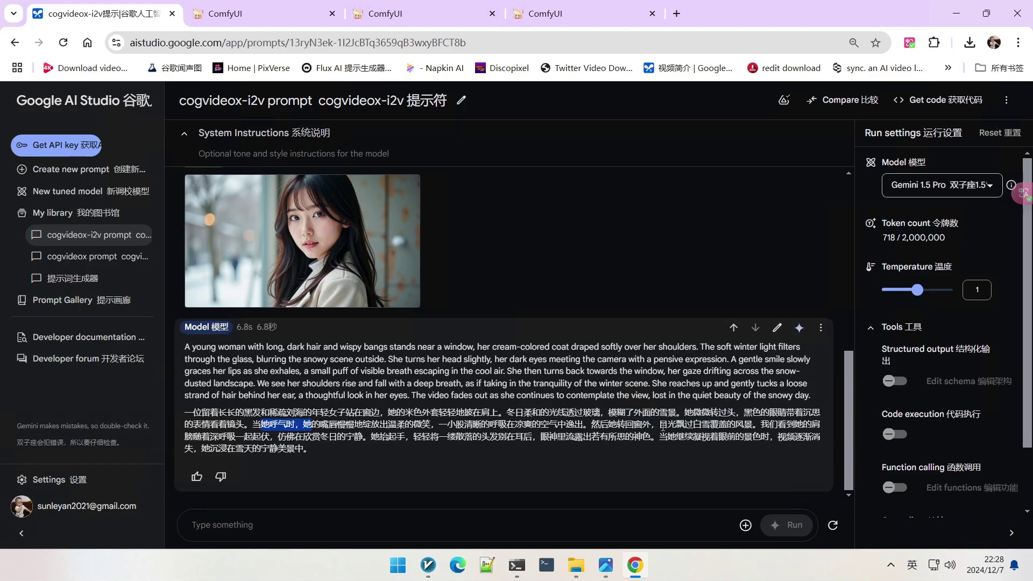
drag(660, 425, 754, 425)
drag(609, 425, 656, 426)
drag(371, 437, 515, 437)
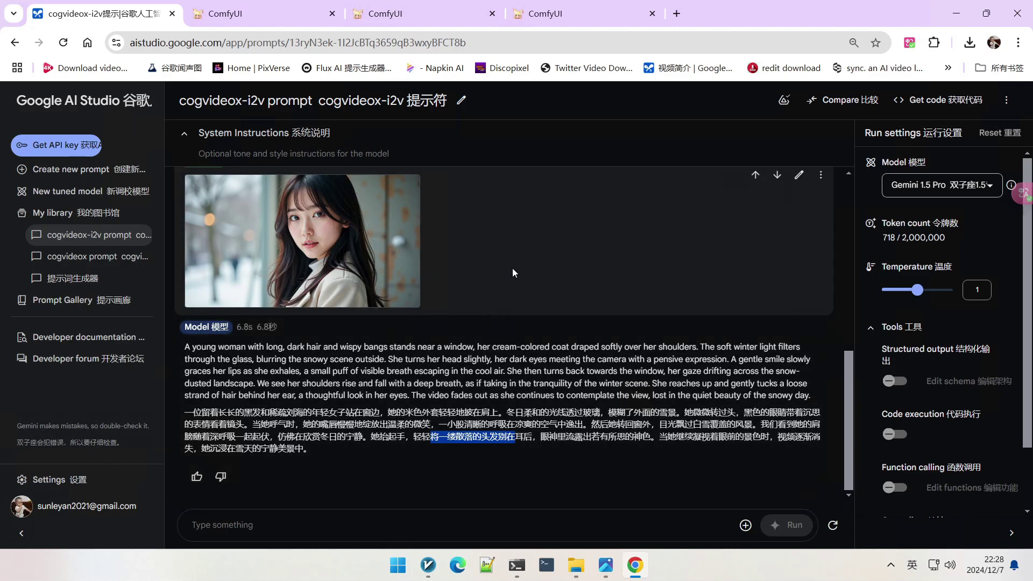
- Select the full English caption in the model's reply
drag(187, 347, 816, 402)
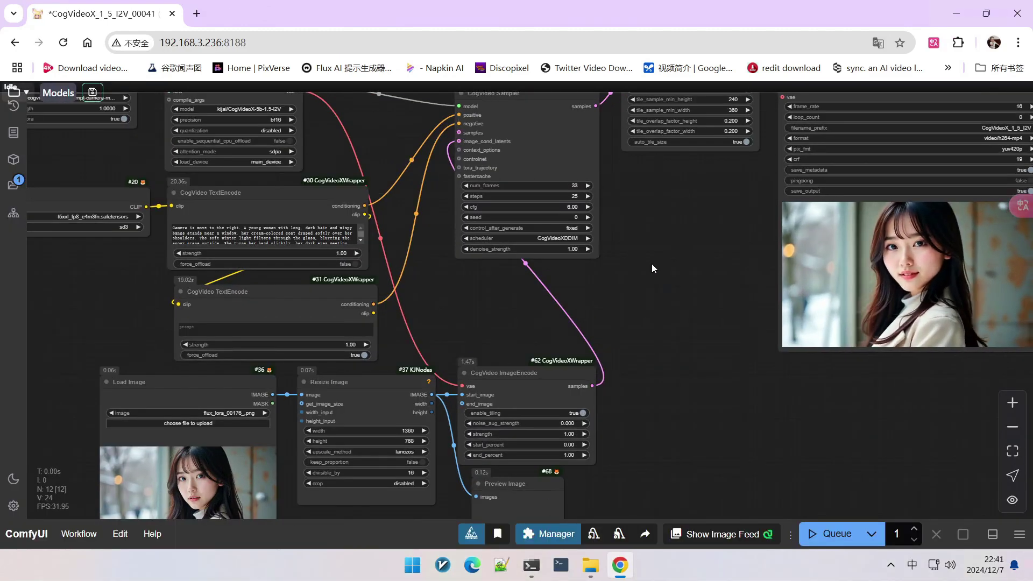
- Look over the CogVideoX image-to-video workflow in ComfyUI, including its text encode, image and sampler nodes
scroll(473, 304, up, 3)
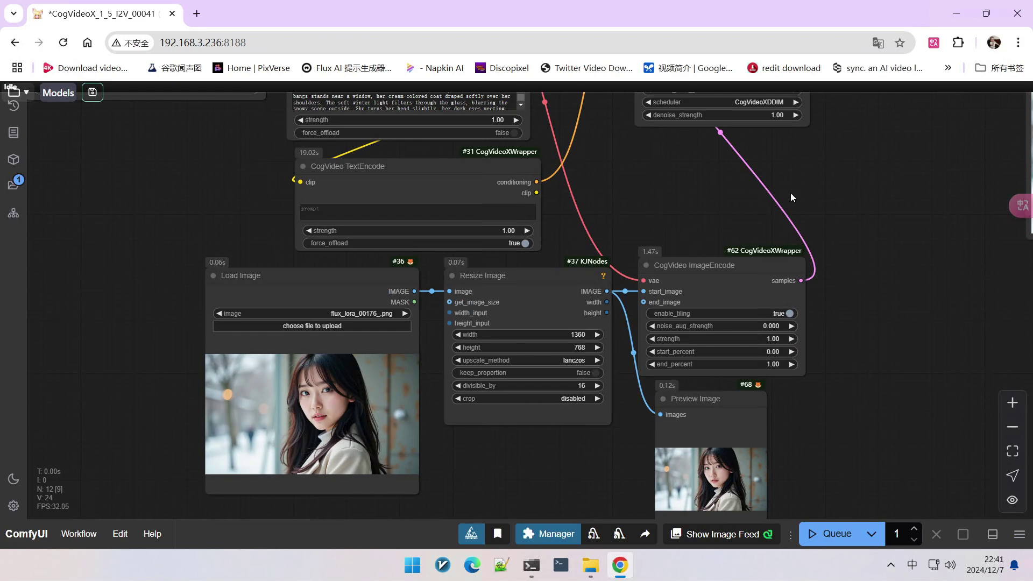
scroll(731, 249, down, 3)
scroll(741, 240, up, 1)
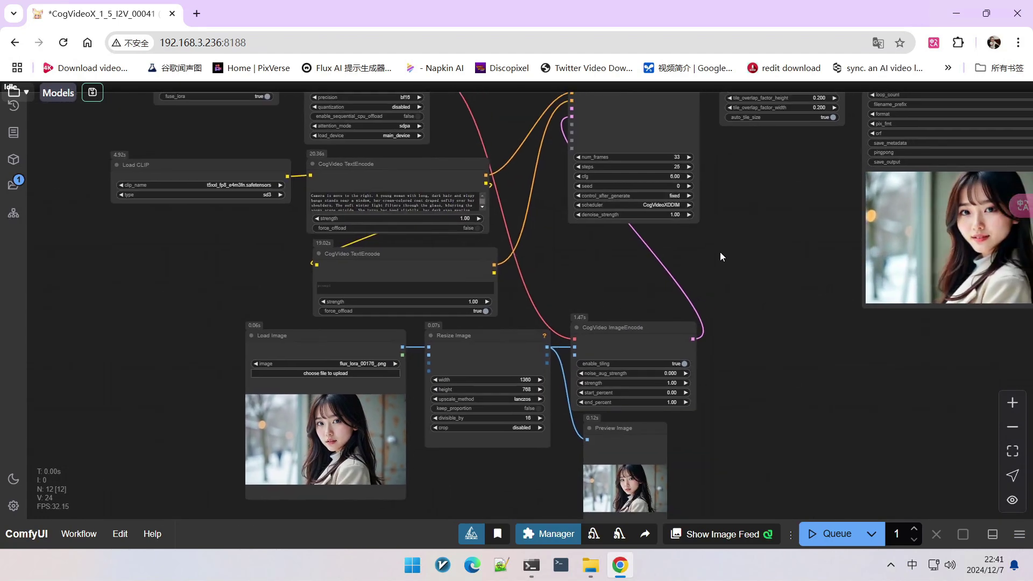
scroll(727, 249, down, 2)
drag(751, 240, 723, 263)
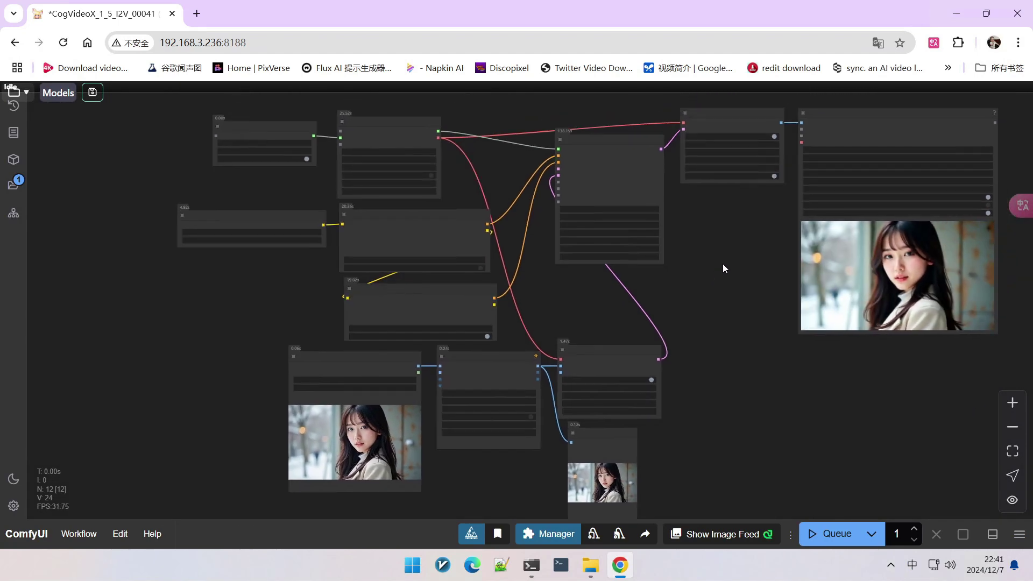
scroll(723, 264, up, 1)
- Reopen the cogvideox-i2v prompt chat in Google AI Studio
key(ctrl+shift+t)
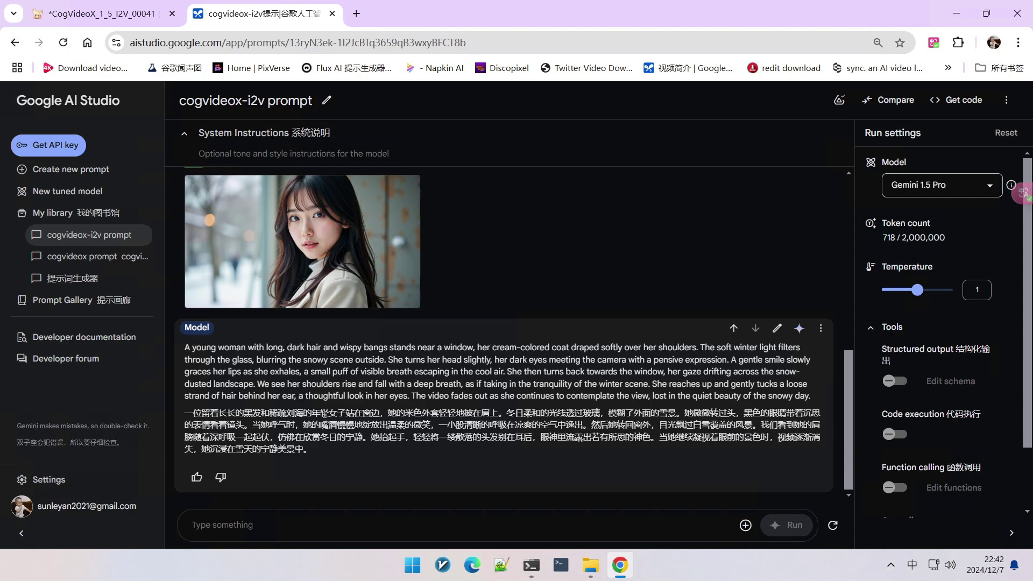
- Switch to ComfyUI and look over the CogVideoX image-to-video workflow, including its text encode, sampler, image load and resize nodes
drag(320, 413, 371, 413)
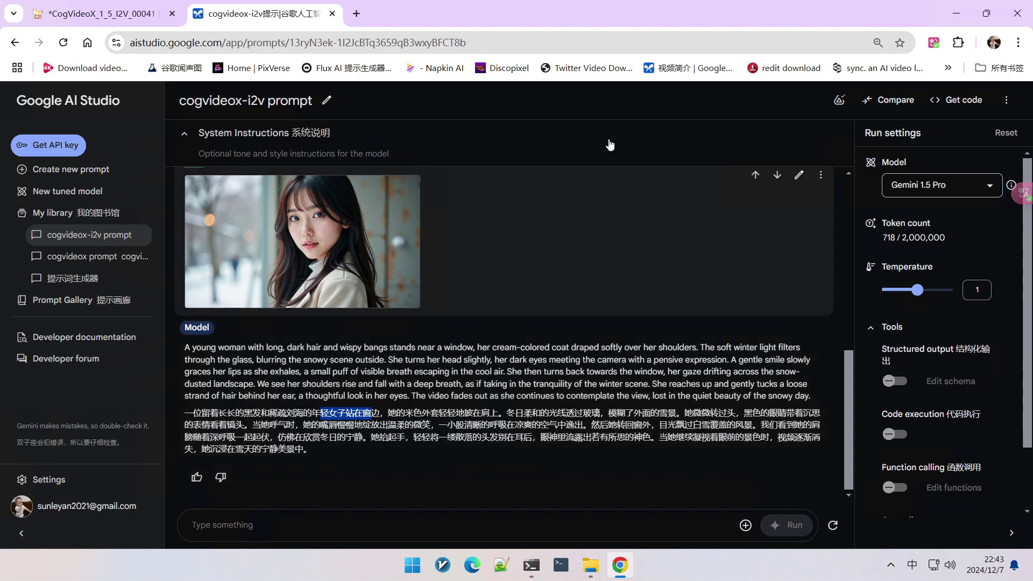
click(128, 16)
drag(648, 283, 663, 247)
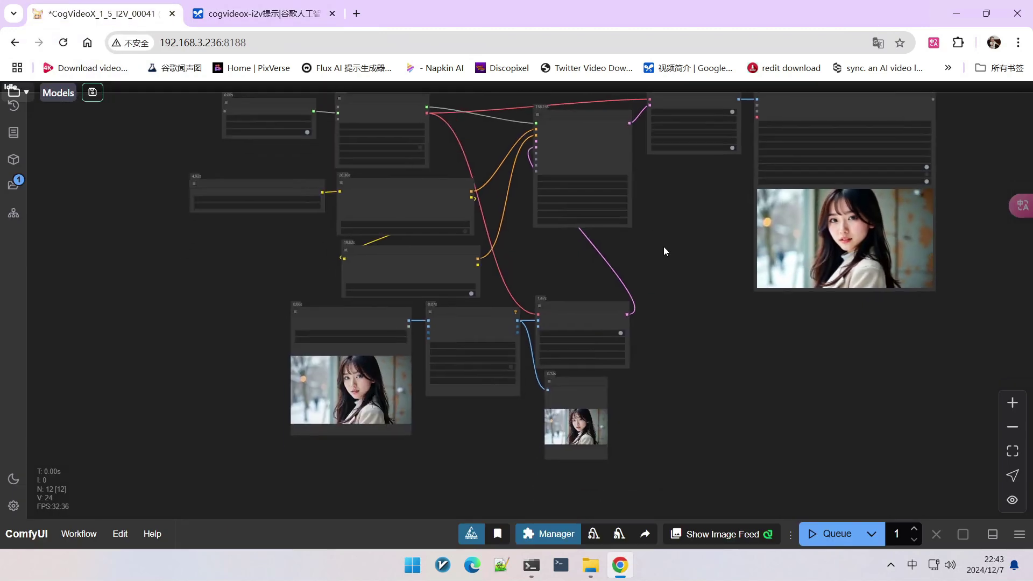
scroll(425, 186, up, 4)
scroll(547, 297, down, 2)
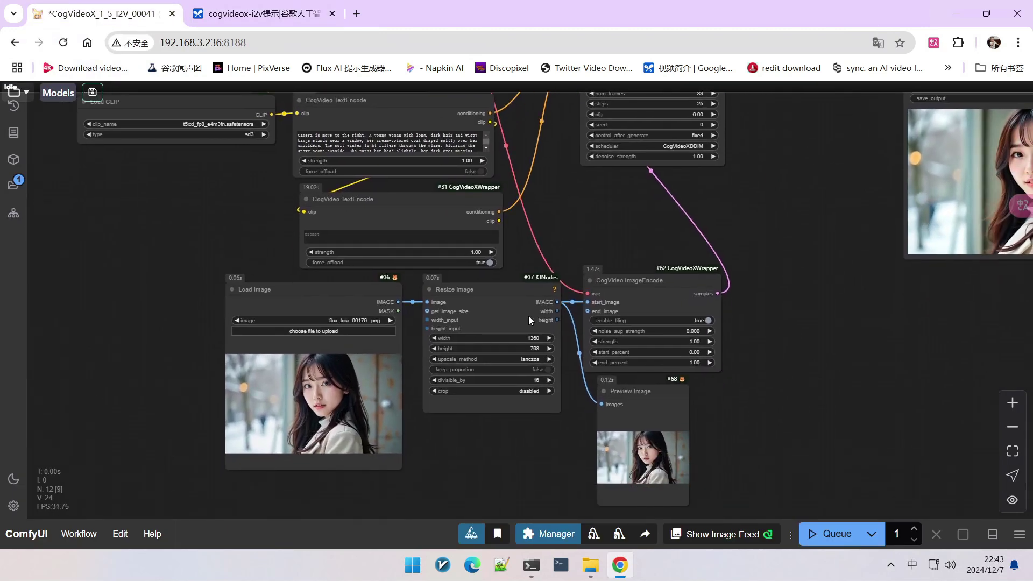
scroll(579, 255, up, 4)
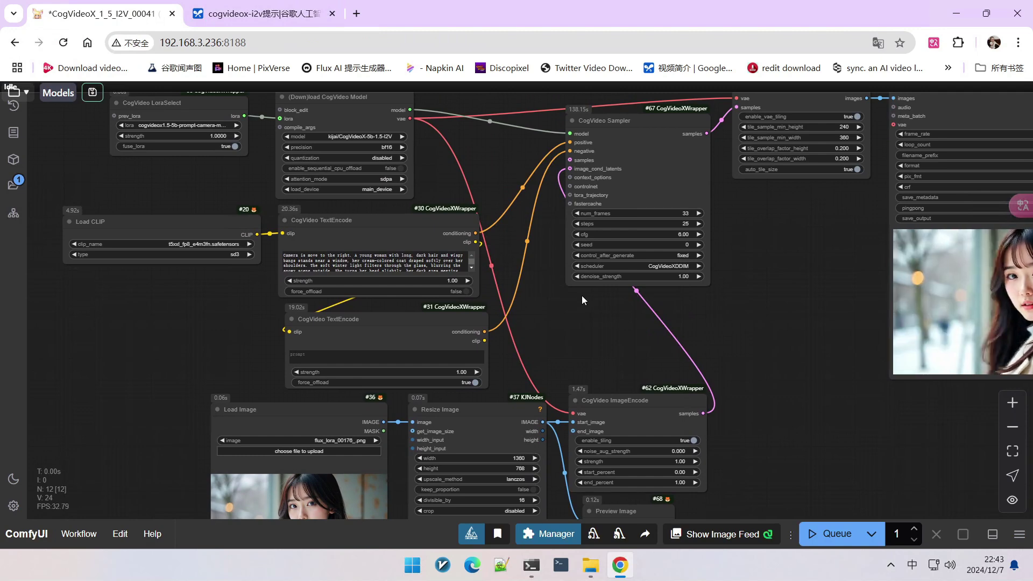
scroll(582, 298, down, 2)
scroll(734, 280, down, 1)
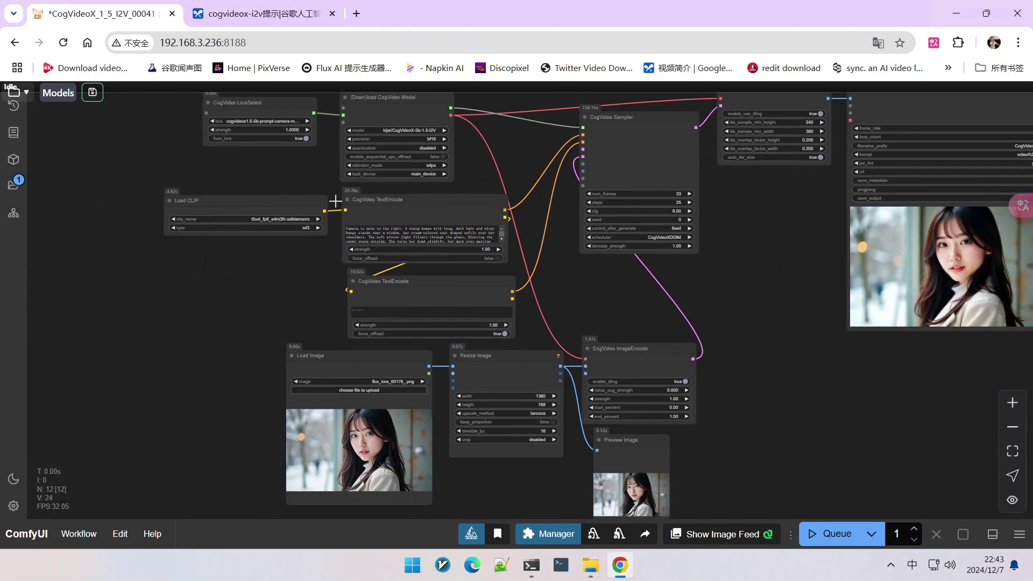
click(491, 237)
scroll(582, 256, up, 1)
scroll(586, 254, up, 1)
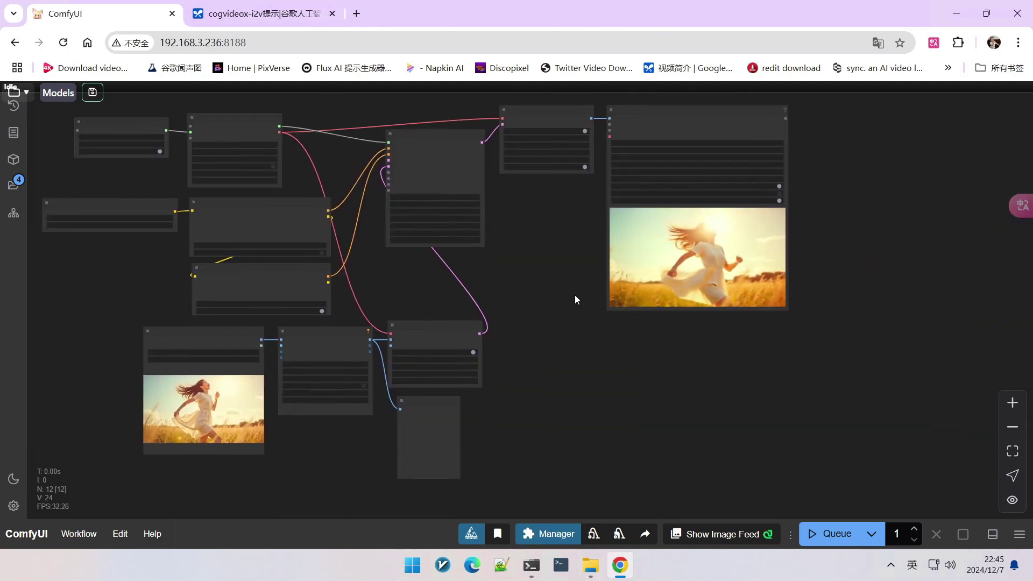
- Examine the running-woman source image in the Load Image node and the neighbouring Resize Image settings
drag(550, 285, 614, 283)
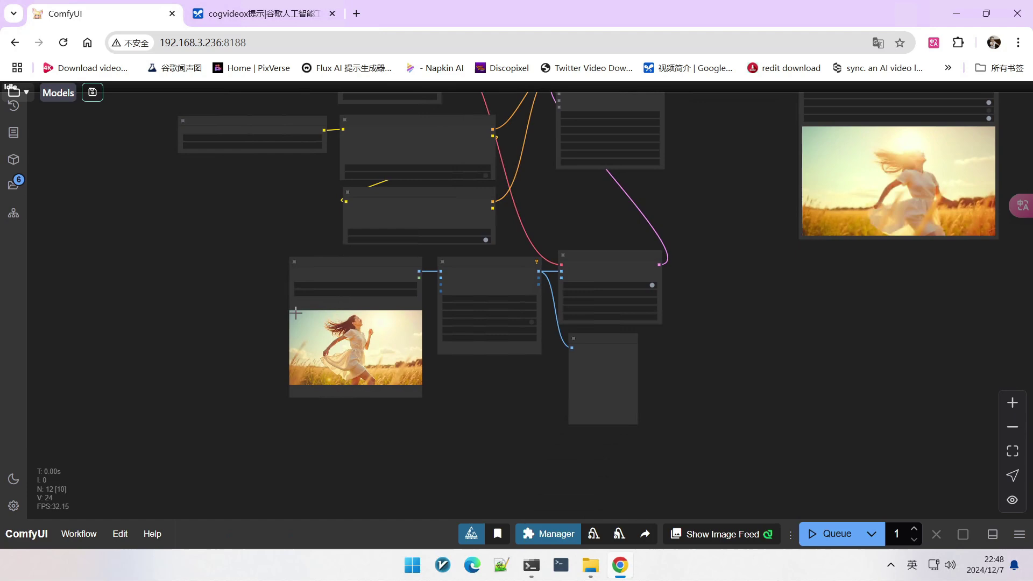
scroll(296, 313, up, 8)
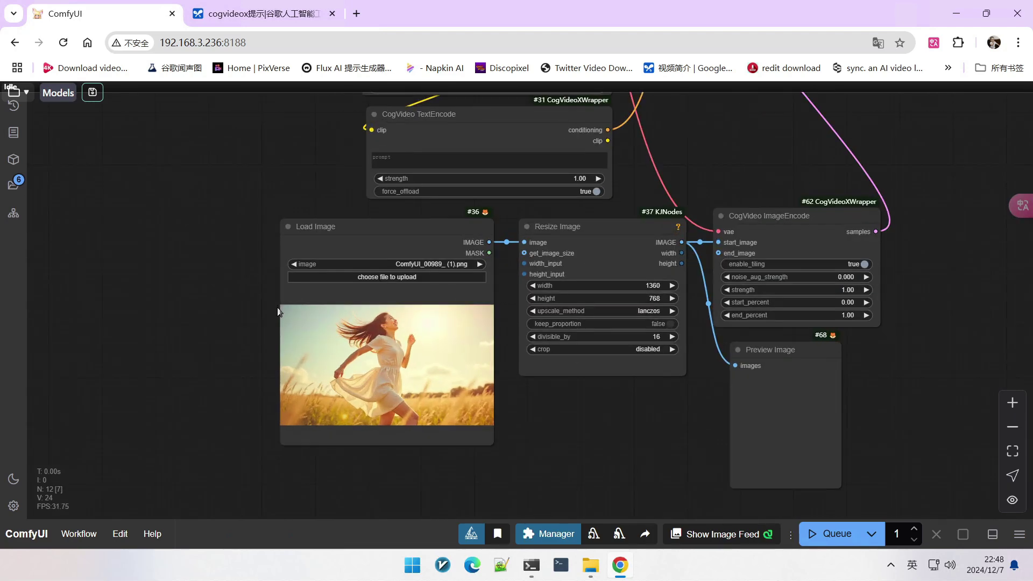
scroll(422, 350, up, 3)
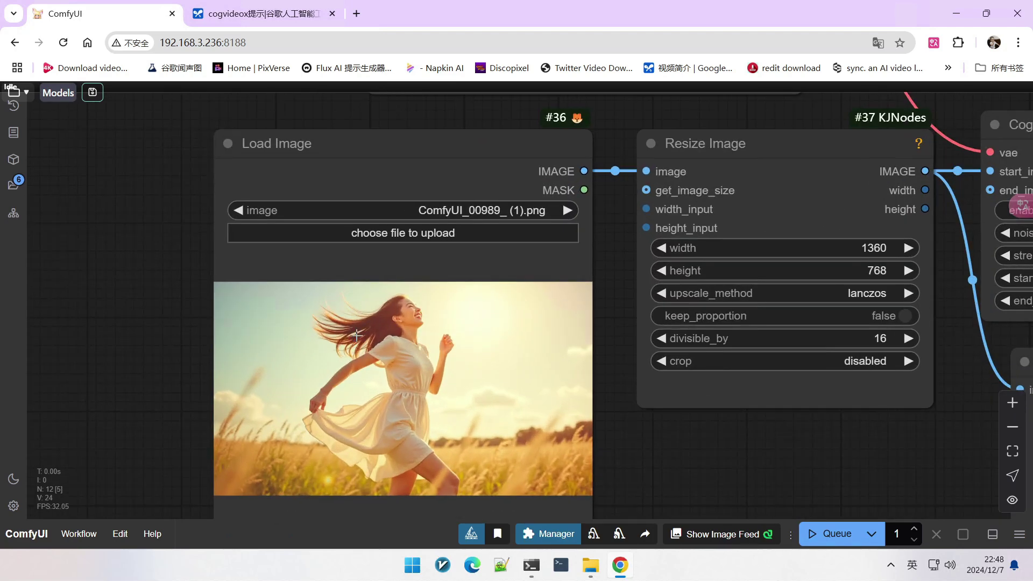
scroll(356, 335, down, 3)
scroll(359, 327, down, 2)
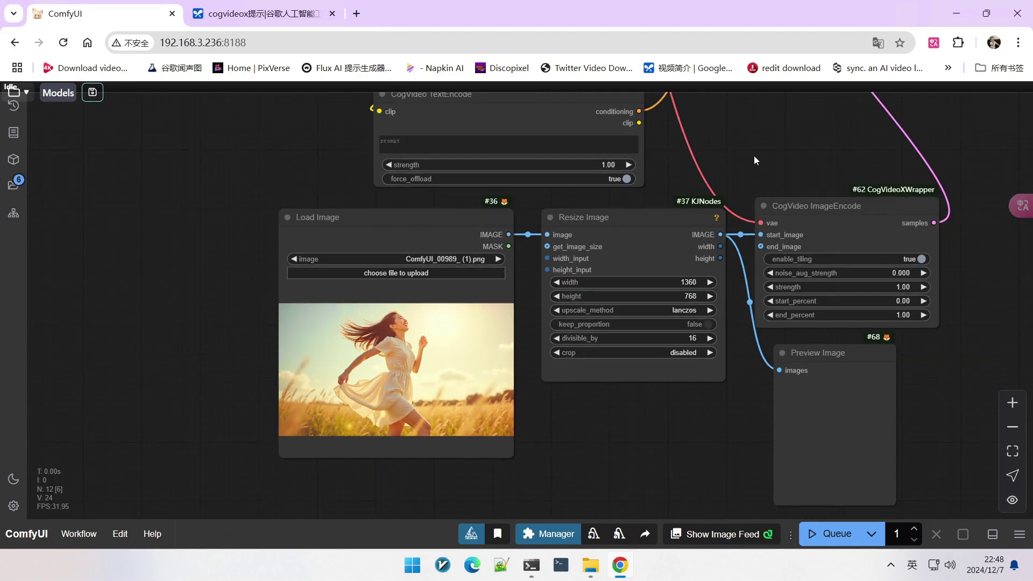
drag(754, 156, 796, 219)
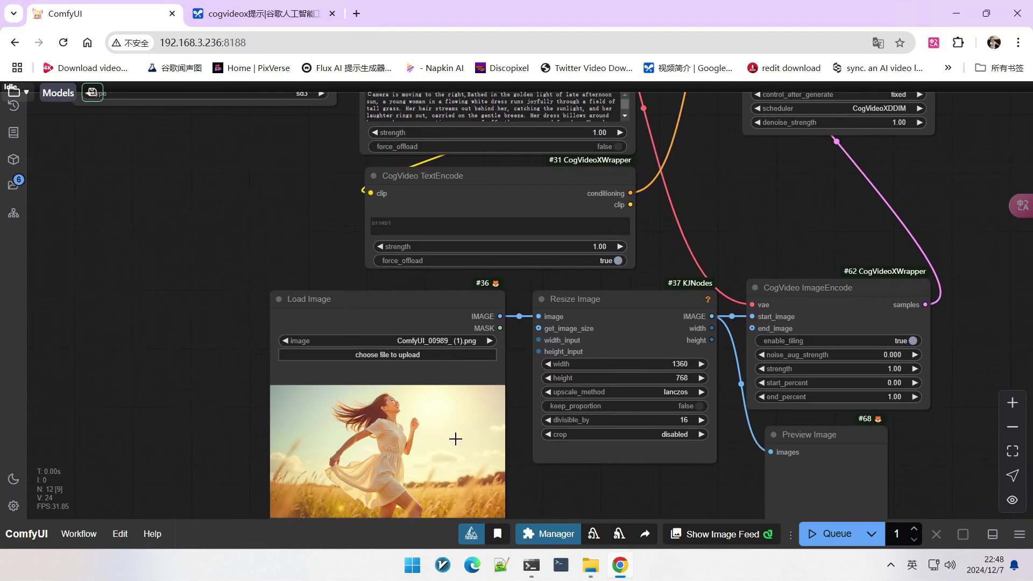
- Compare the running-woman caption in the Google AI Studio chat with the ComfyUI positive prompt, highlighting the prompt text after the camera-movement phrase
click(270, 19)
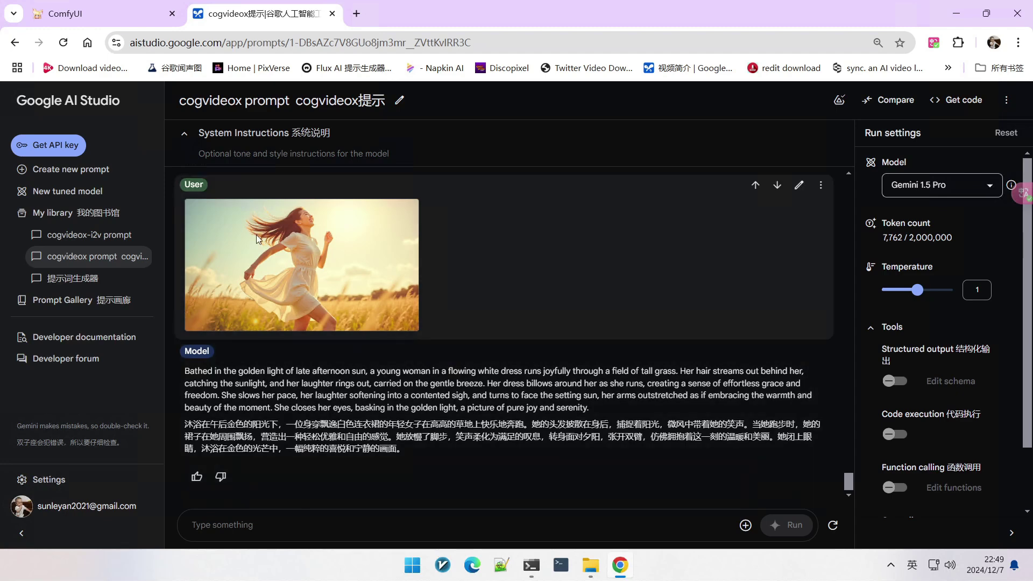
click(106, 18)
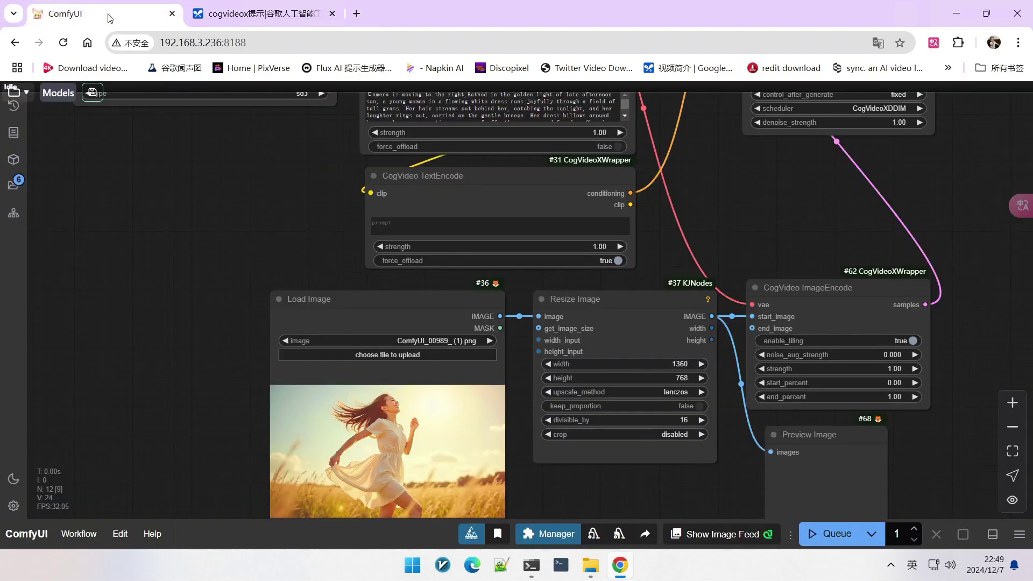
drag(565, 278, 575, 342)
scroll(309, 225, up, 8)
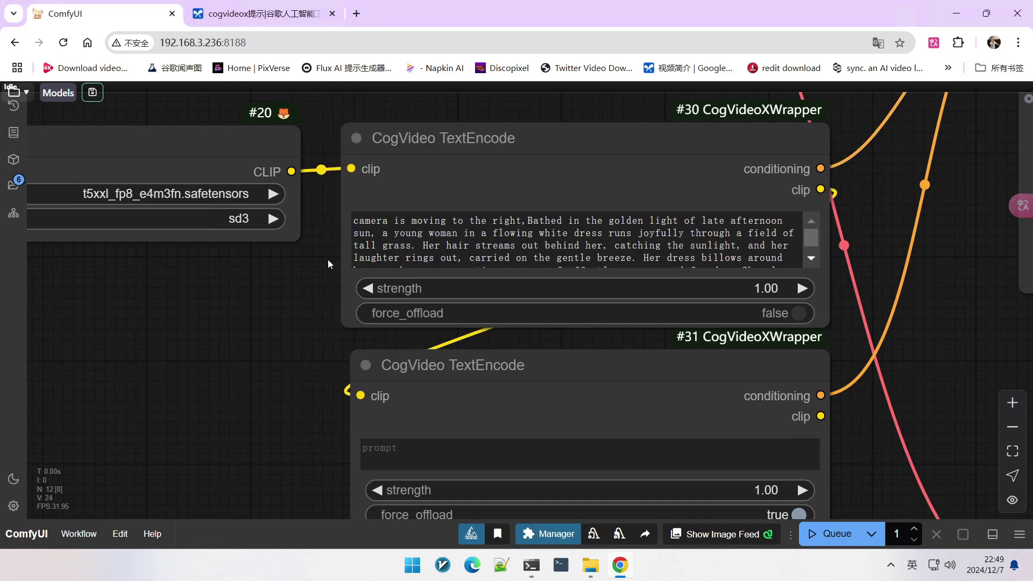
scroll(330, 257, down, 5)
scroll(434, 210, up, 2)
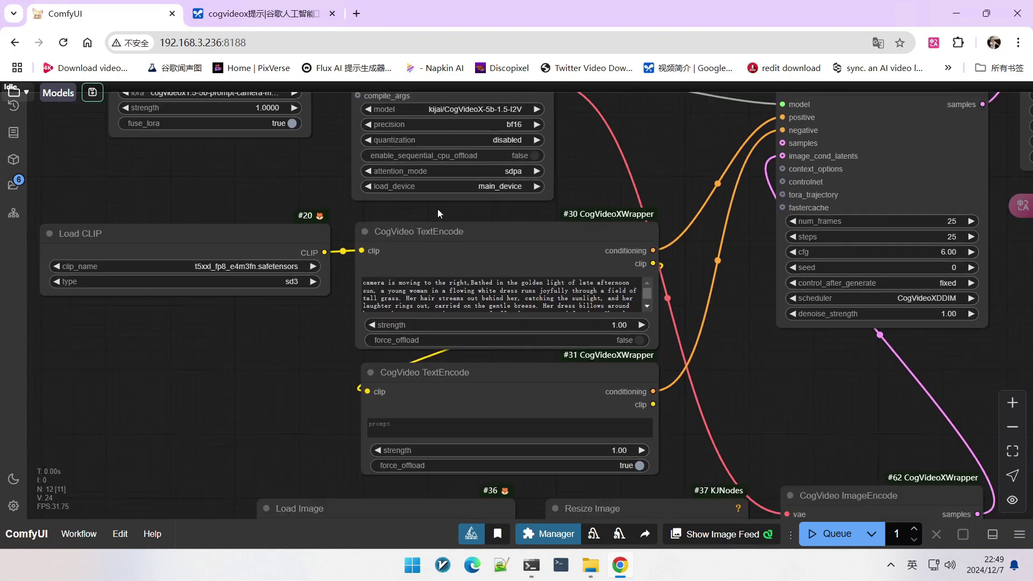
drag(665, 169, 641, 185)
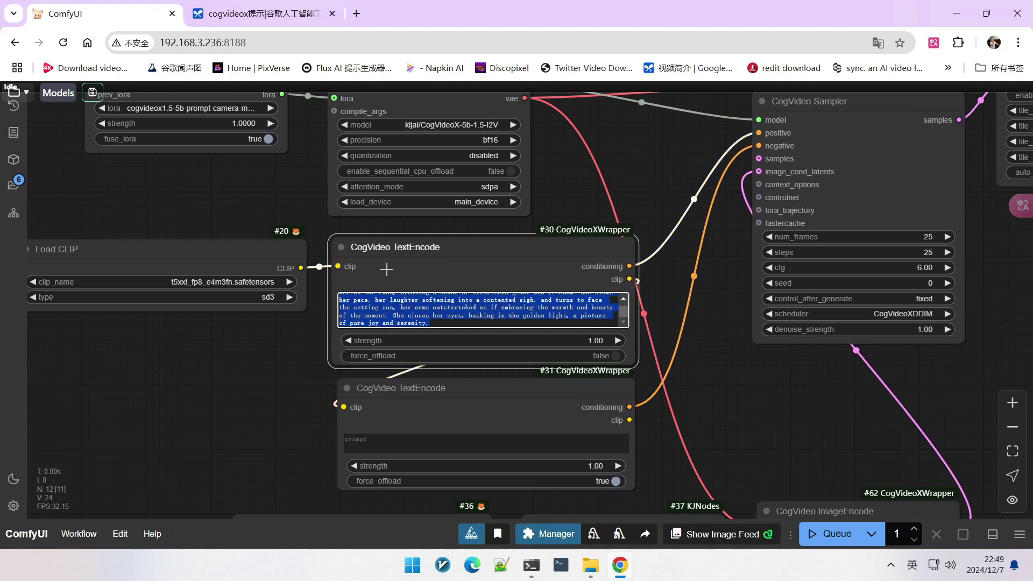
scroll(387, 269, up, 2)
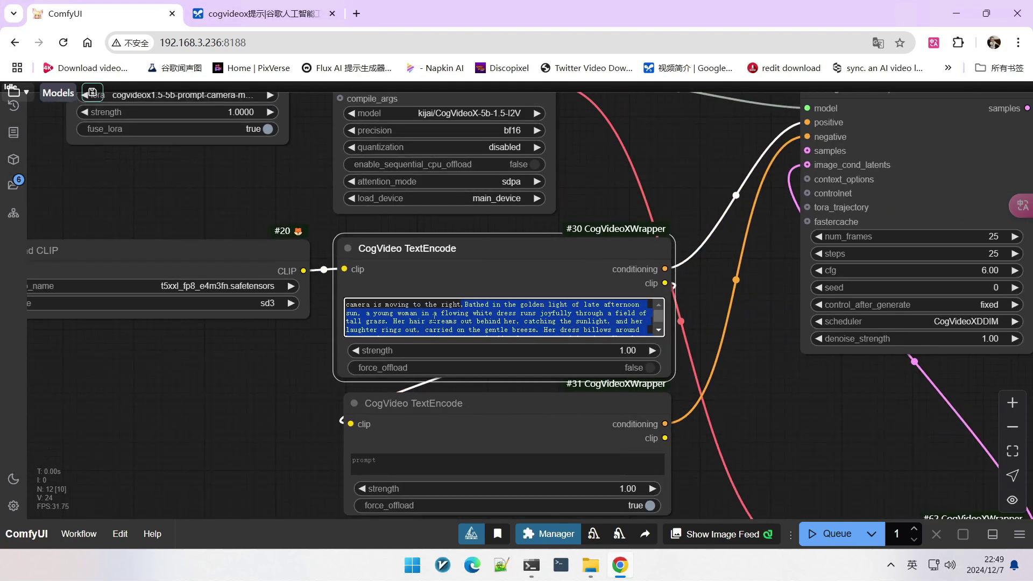
- Review the CogVideo LoraSelect and sampler settings, and examine the generated running-woman video in the output node
drag(255, 190, 286, 263)
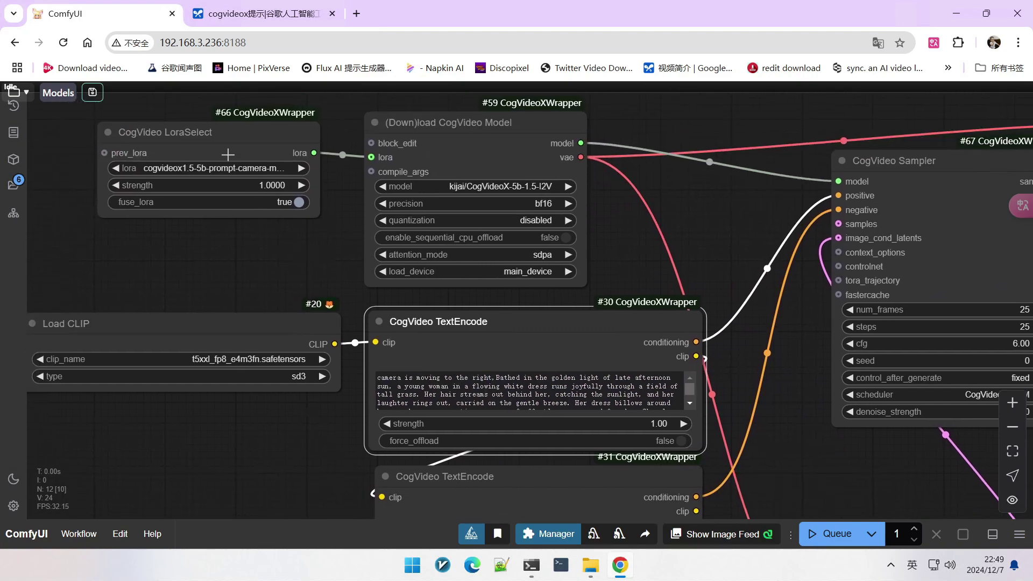
drag(734, 253, 165, 174)
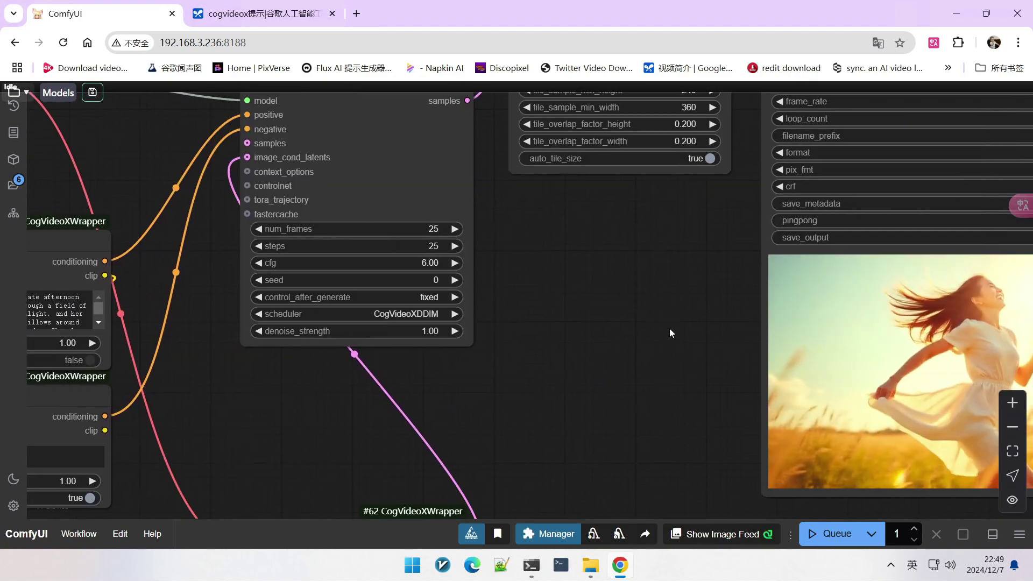
drag(670, 328, 289, 237)
scroll(856, 289, up, 2)
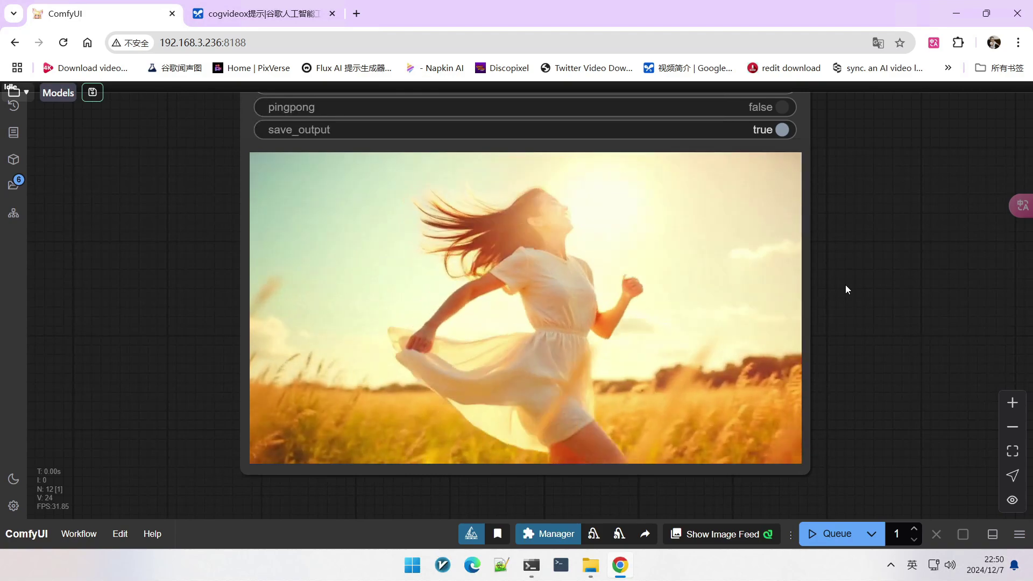
scroll(848, 263, down, 2)
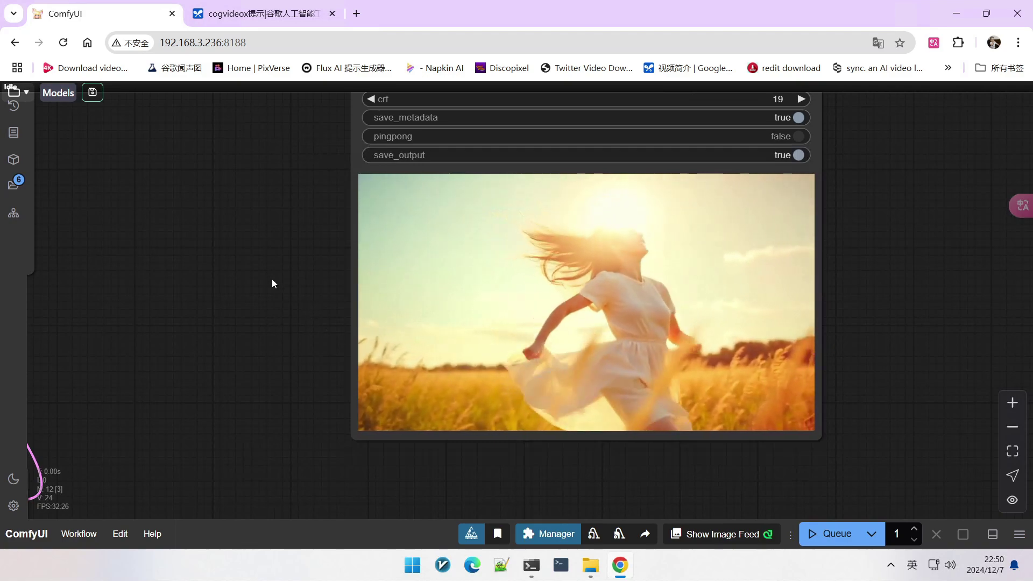
scroll(253, 264, down, 2)
drag(226, 261, 502, 263)
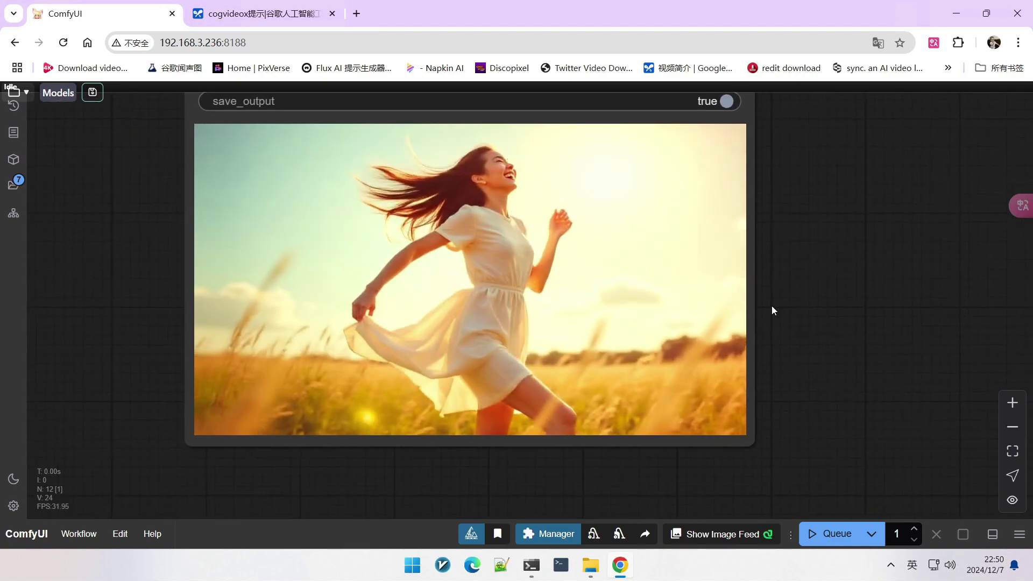
- Compare the motion and image quality of the successive running-woman videos shown in the video output node
scroll(773, 304, up, 2)
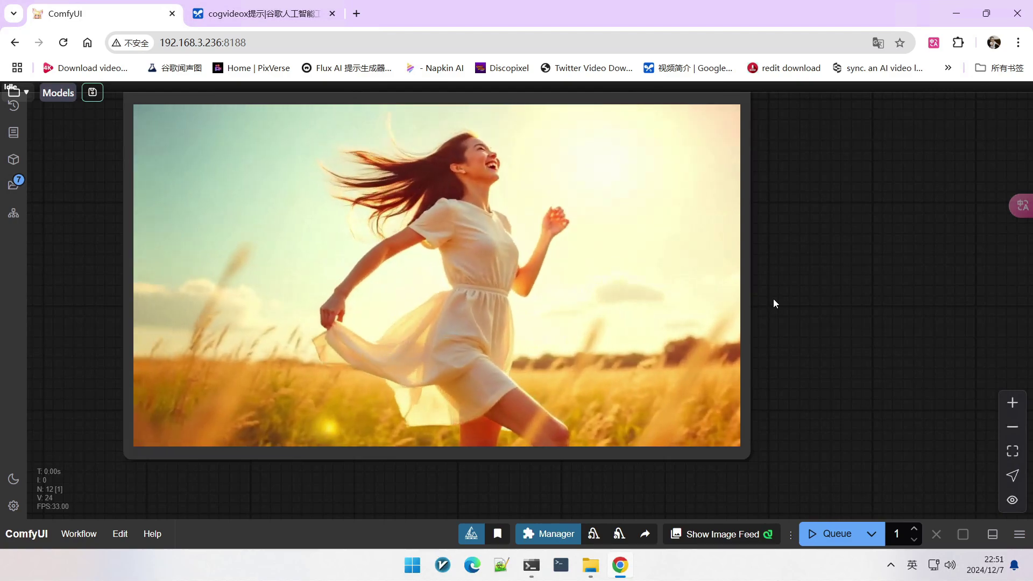
scroll(777, 298, down, 2)
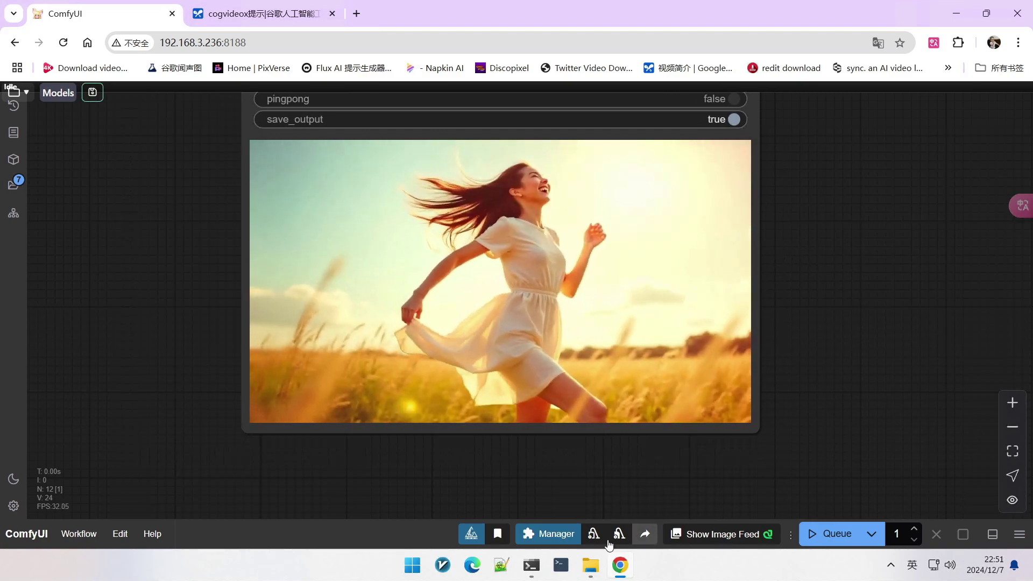
scroll(895, 331, up, 2)
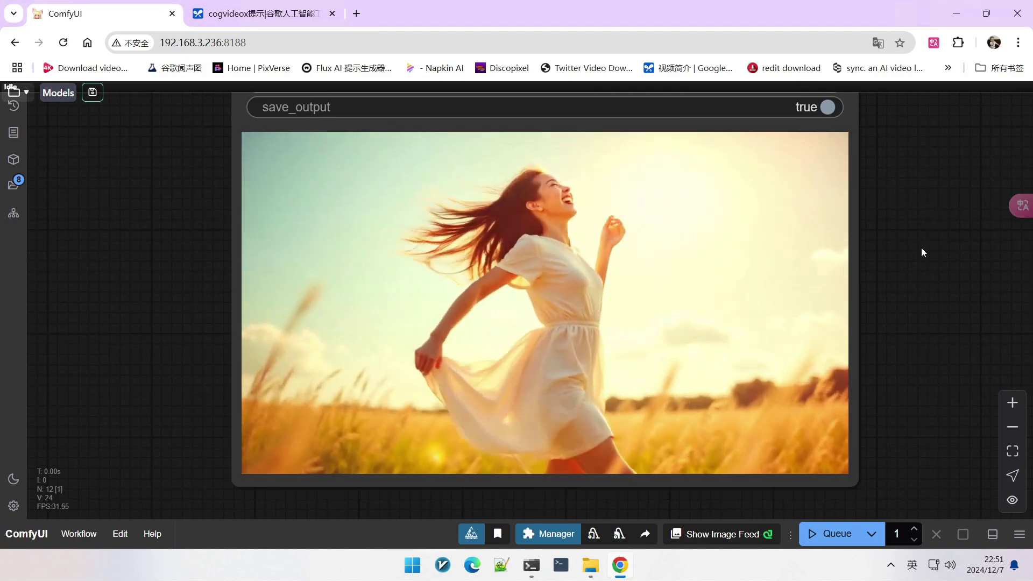
scroll(921, 248, down, 2)
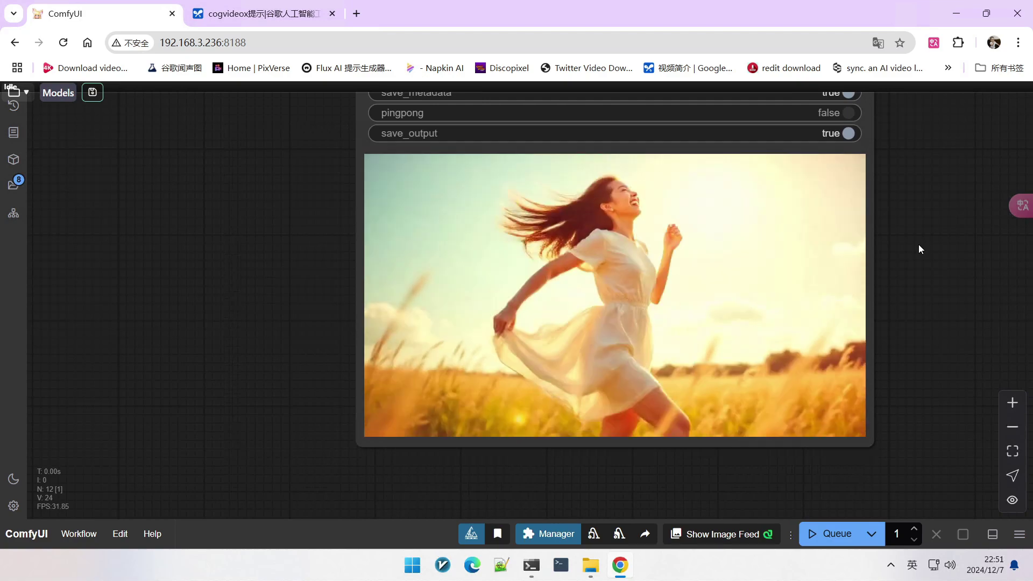
scroll(628, 253, up, 2)
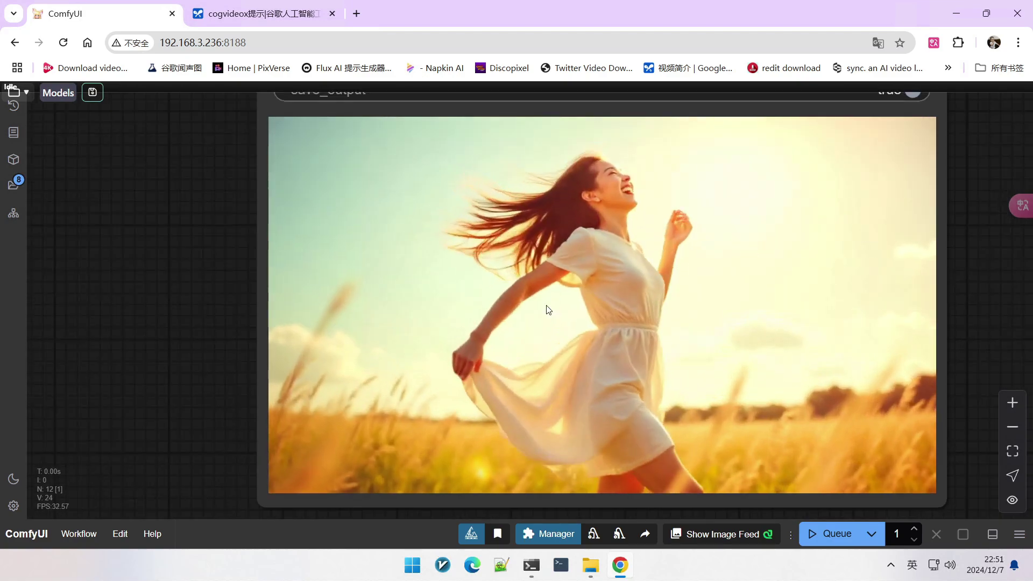
scroll(643, 293, down, 4)
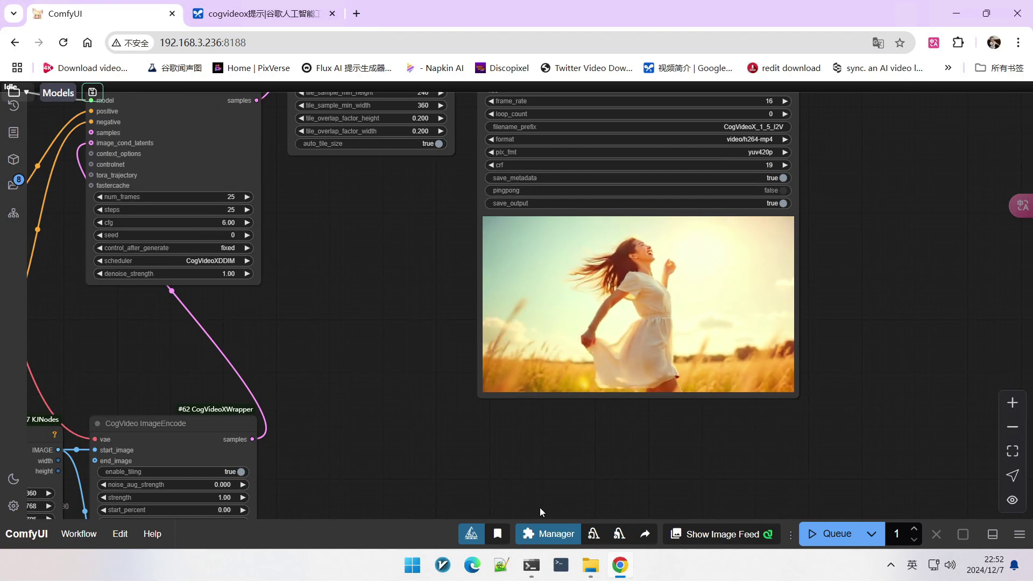
scroll(750, 312, up, 5)
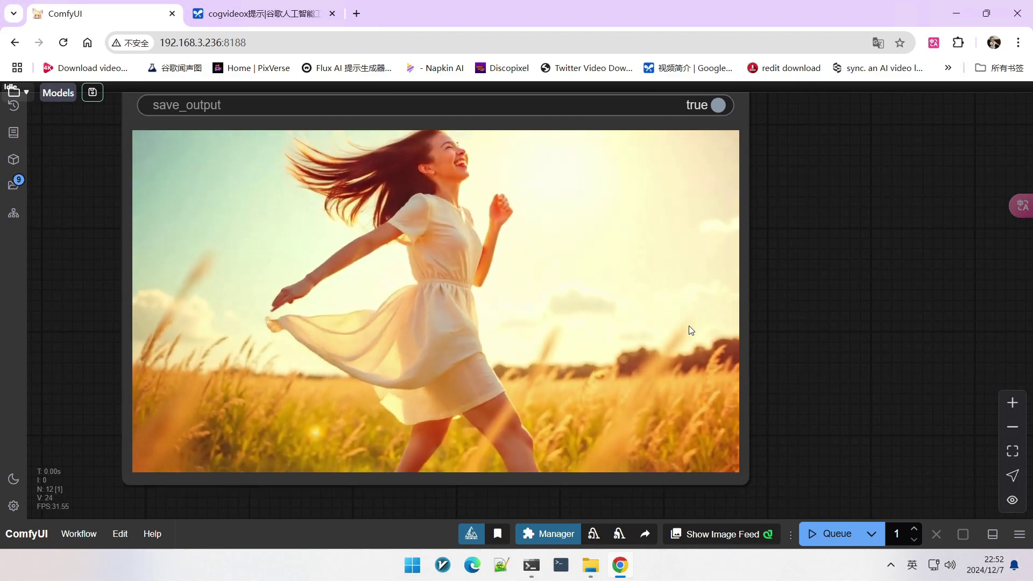
scroll(807, 303, down, 4)
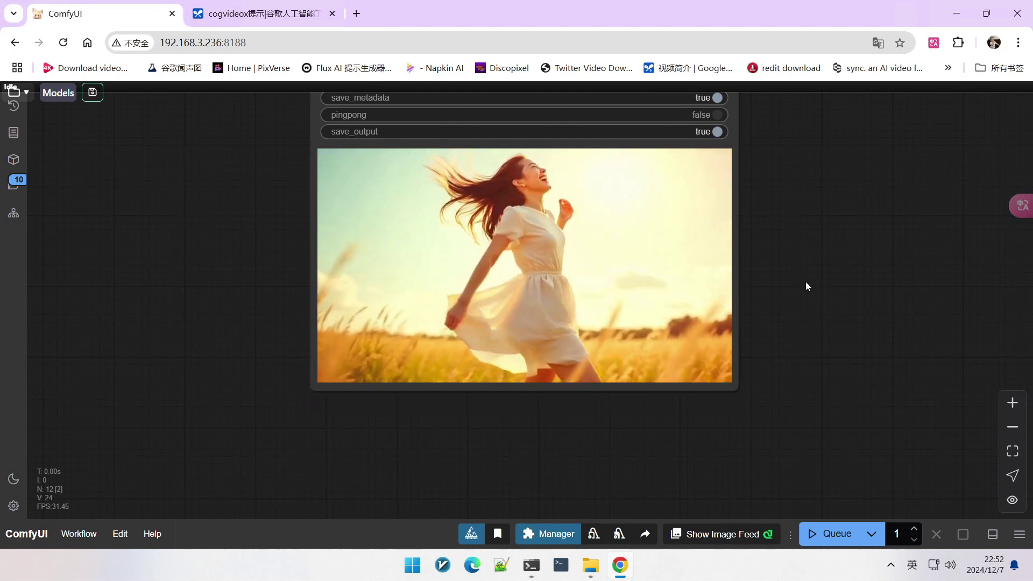
scroll(570, 181, up, 1)
scroll(571, 182, up, 1)
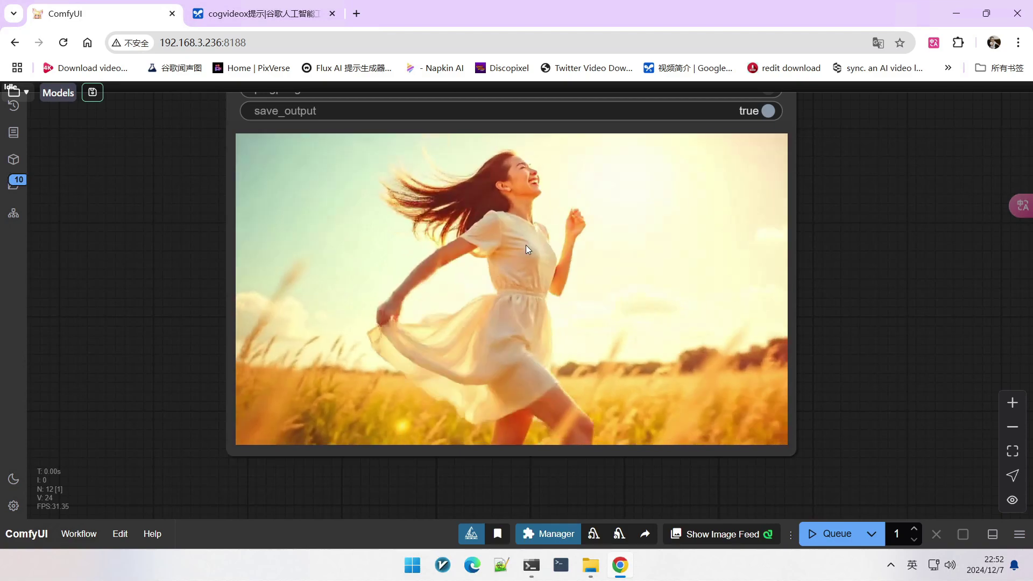
scroll(538, 212, down, 2)
scroll(537, 212, up, 2)
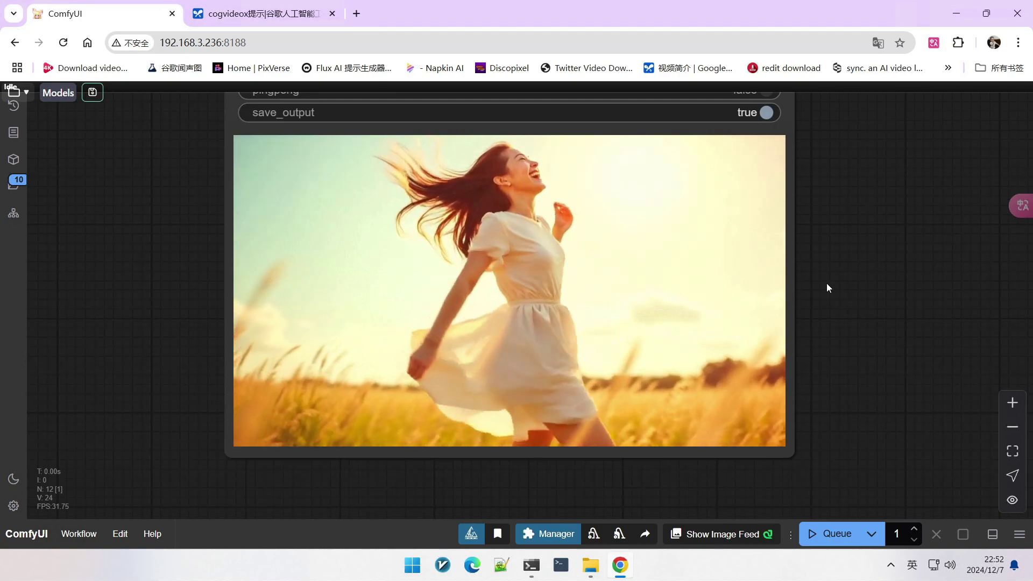
drag(856, 275, 822, 270)
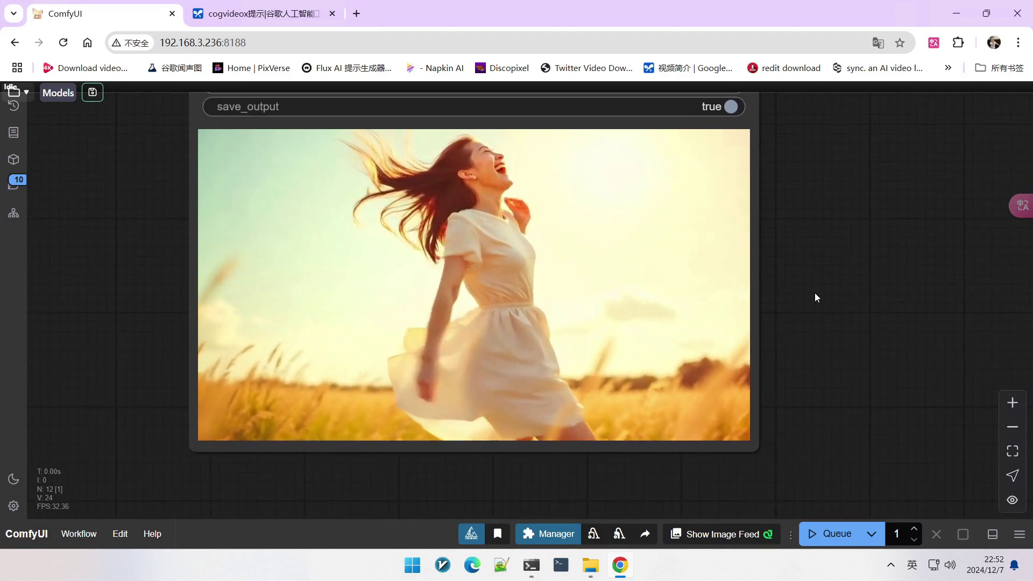